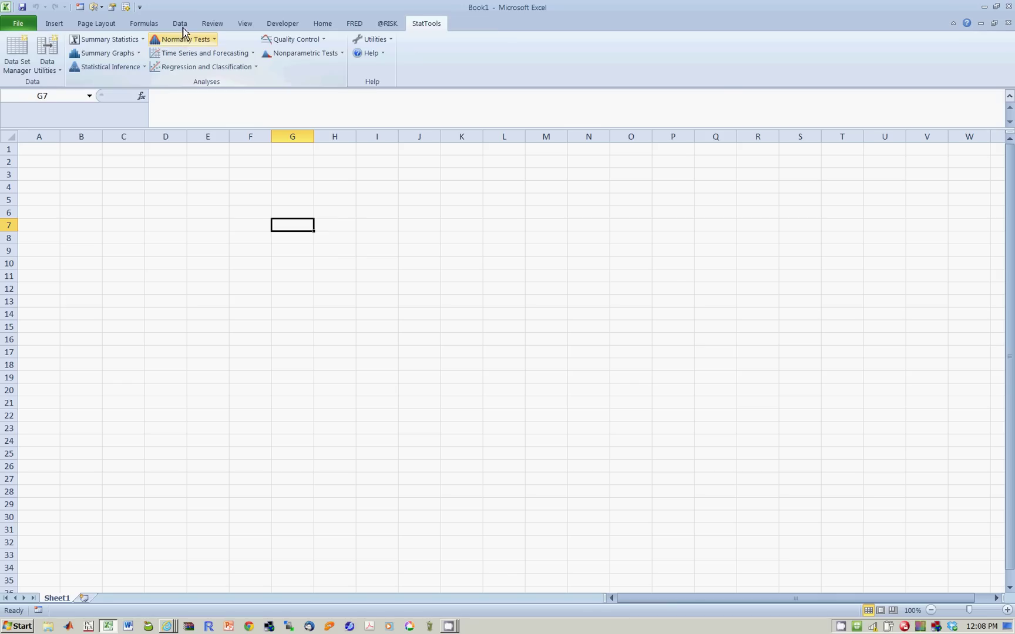
- Switch to the Data ribbon so that Solver and Data Analysis are shown
left_click(181, 25)
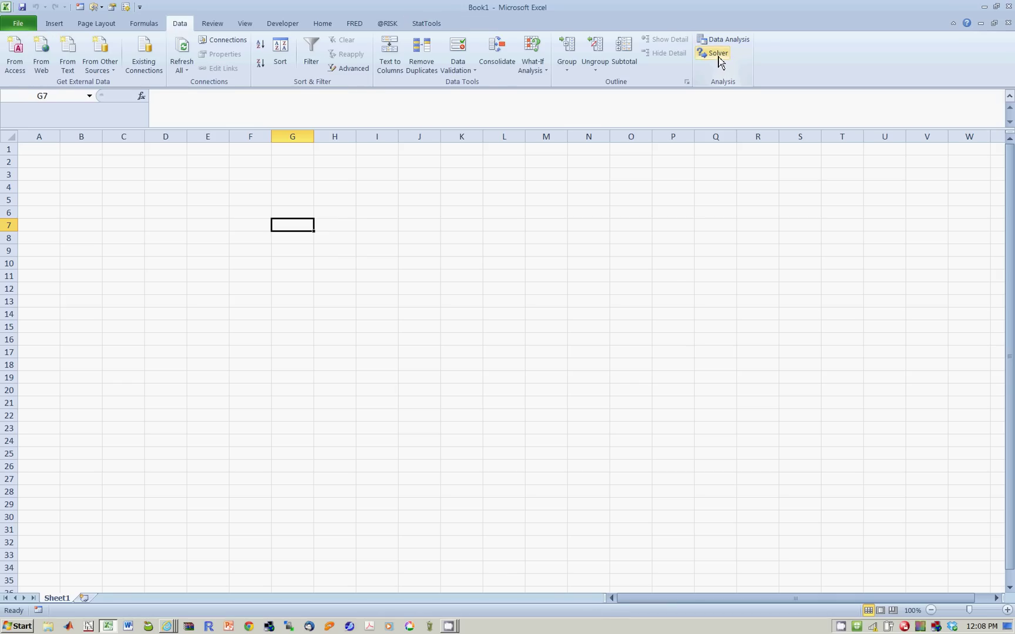
- Enable the Analysis ToolPak - VBA add-in through the Excel Options Add-Ins manager
left_click(31, 28)
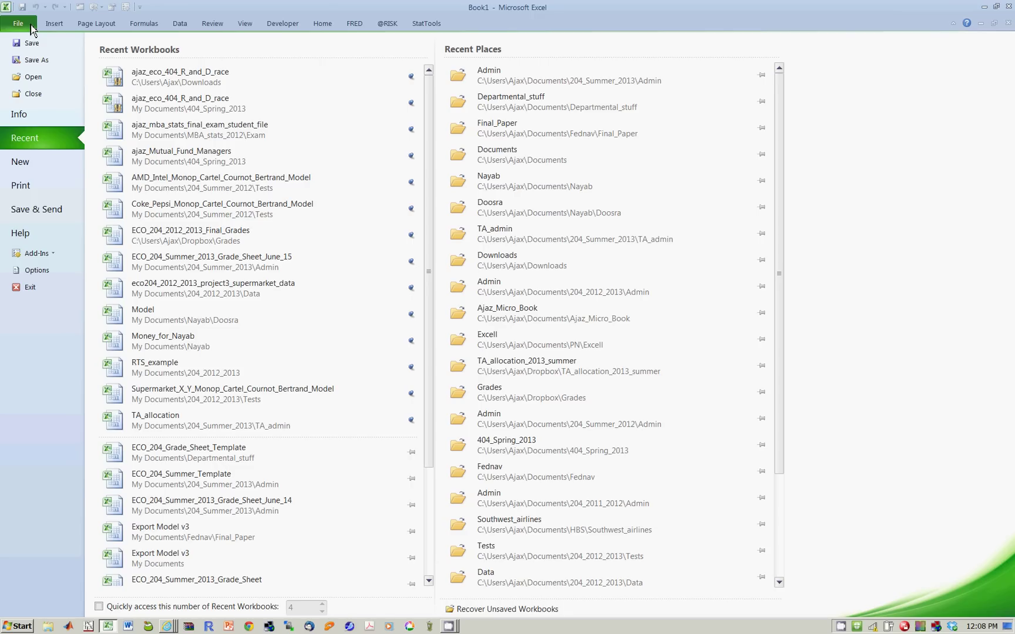
left_click(36, 271)
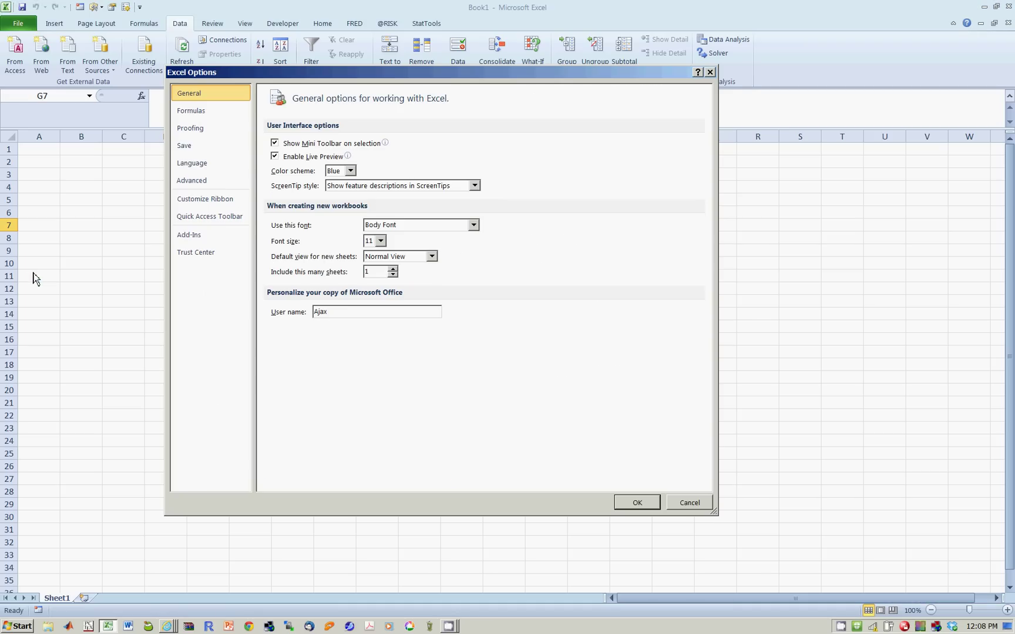
left_click(189, 237)
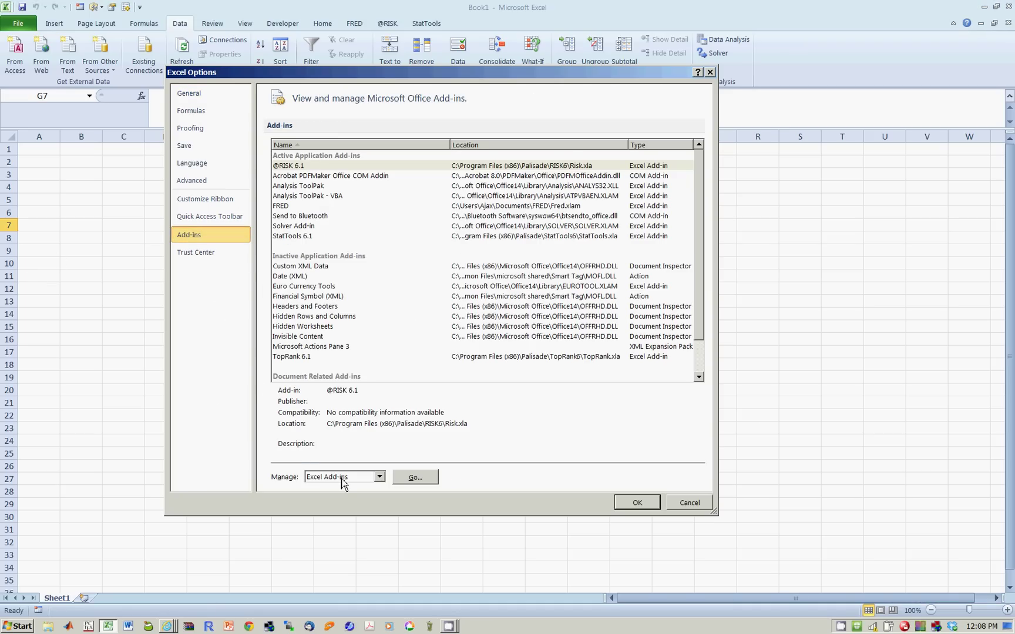
left_click(419, 480)
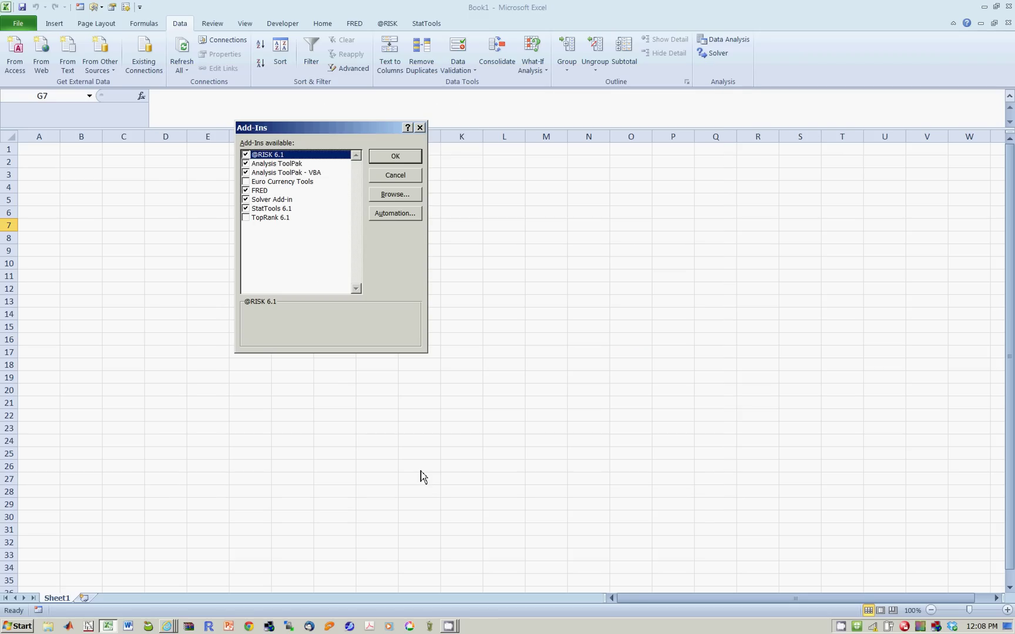
left_click(247, 173)
left_click(388, 158)
- Enter label a with value 10 and label b with value 1 in B2:C3
left_click(97, 167)
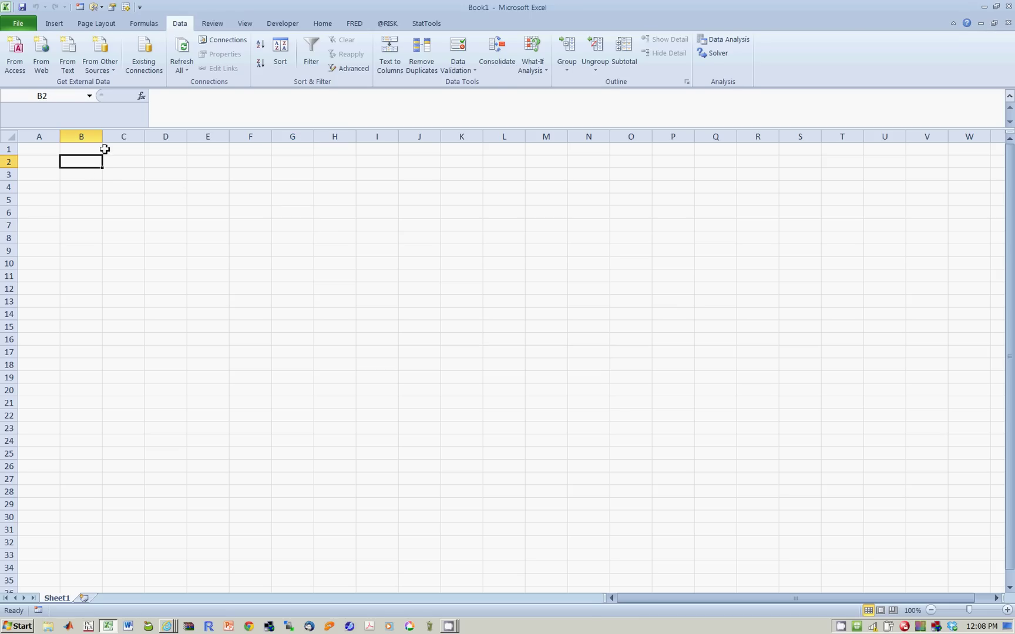
type("a")
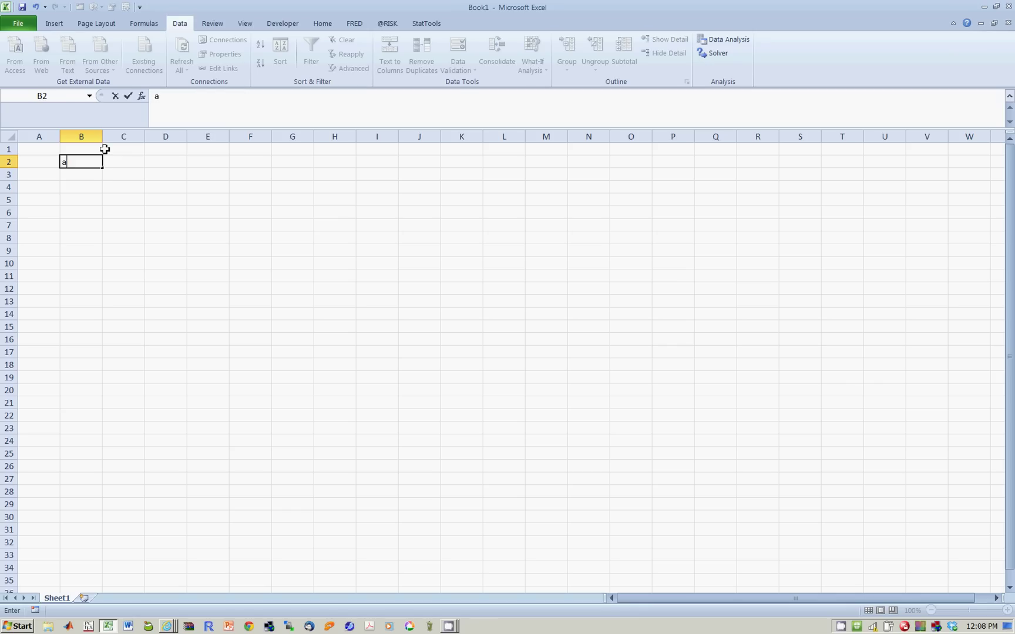
key("Return")
key("Up")
key("Right")
type("10")
key("Return")
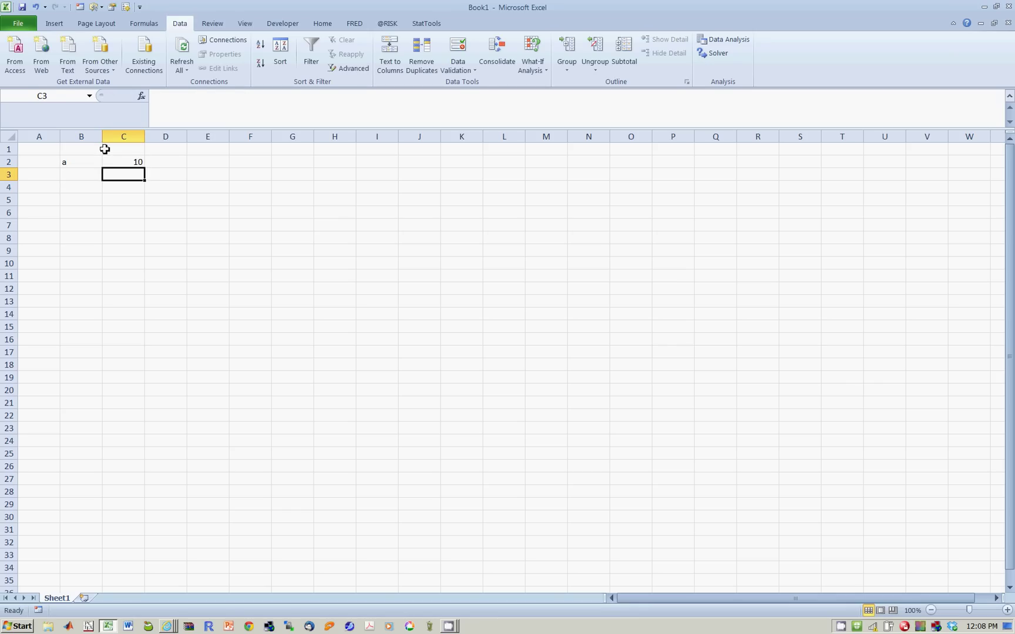
key("Left")
type("b")
key("Right")
type("1")
key("Return")
- Add labels q, P, R, c in B4:B7 and select the block B2:C7
key("Left")
type("P")
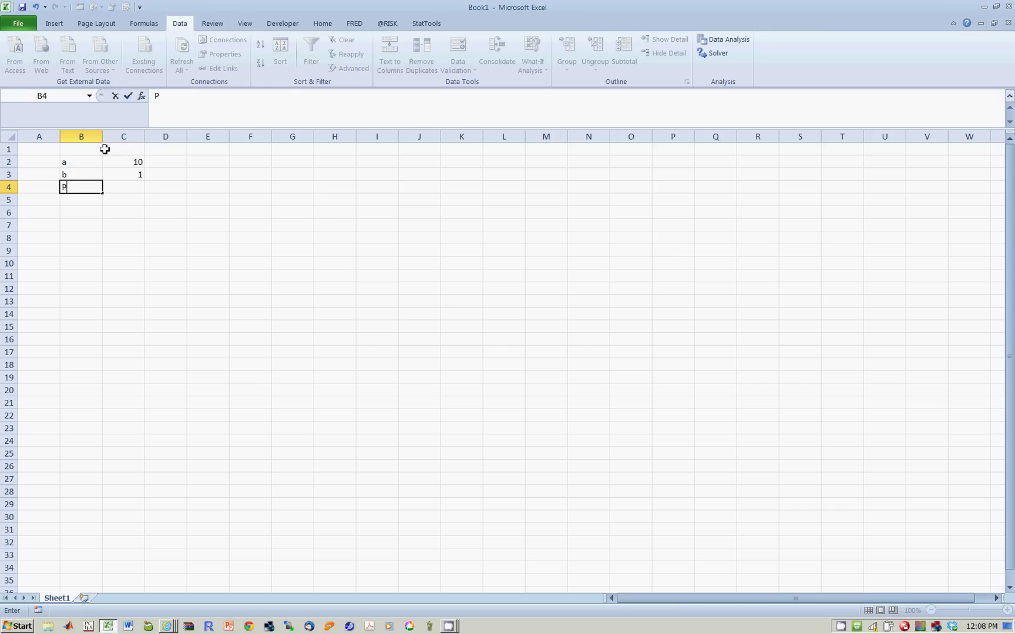
key("Right")
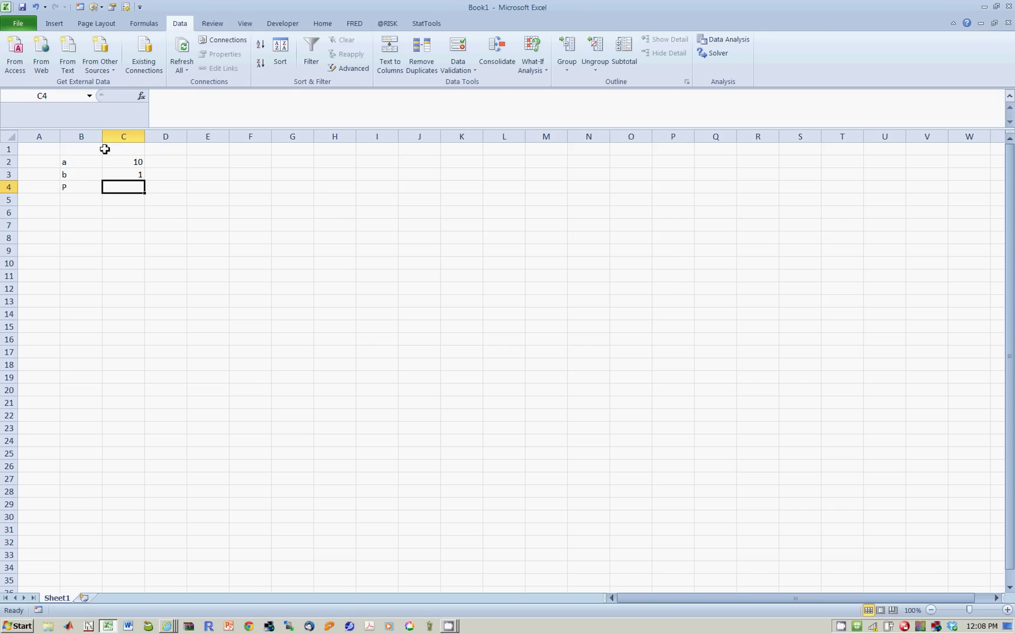
key("Left")
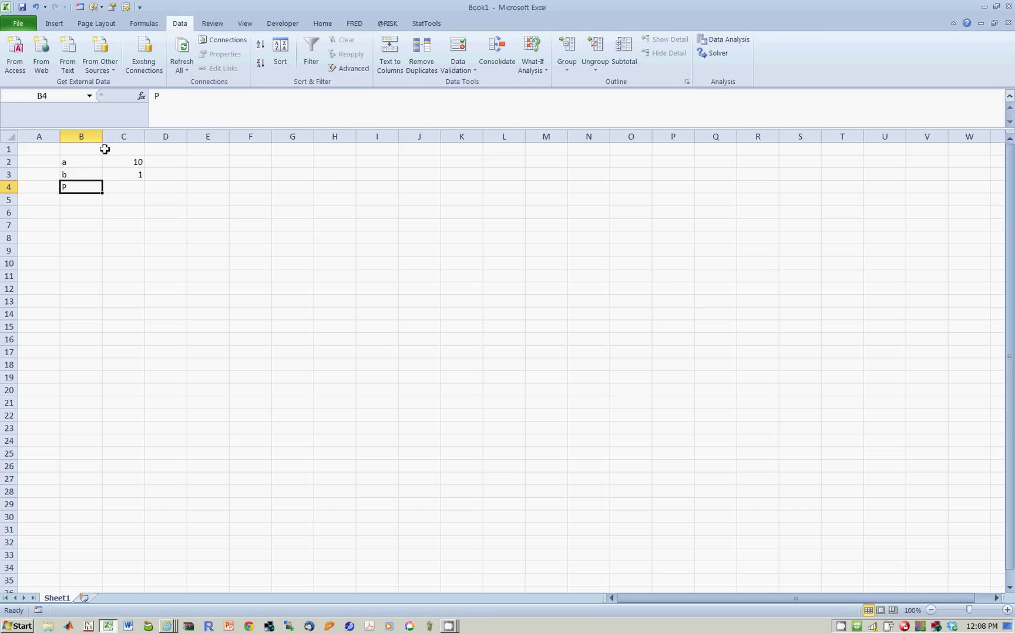
key("Down")
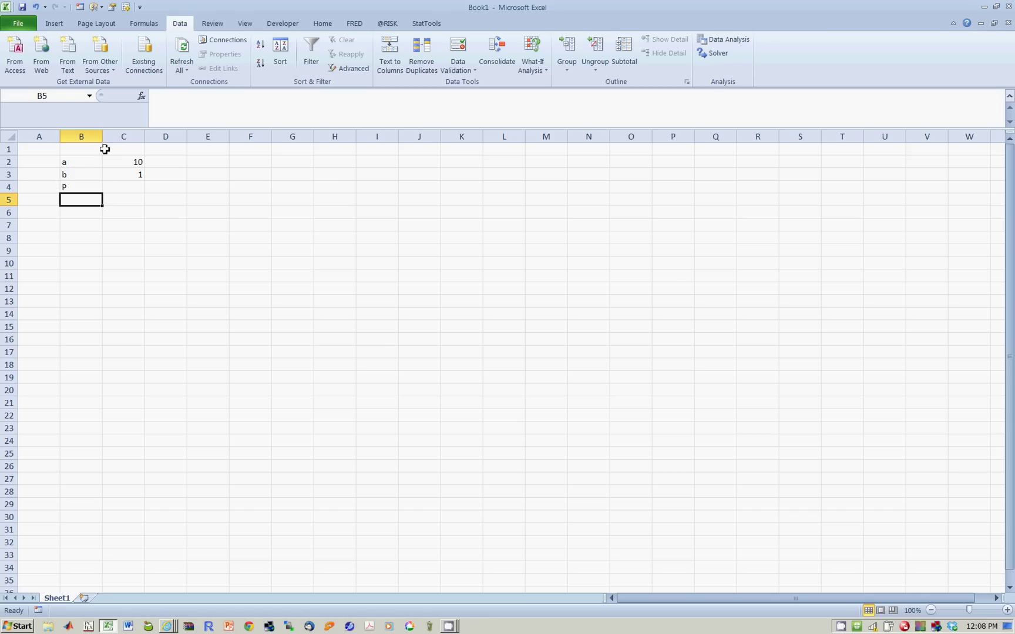
key("Up")
type("q")
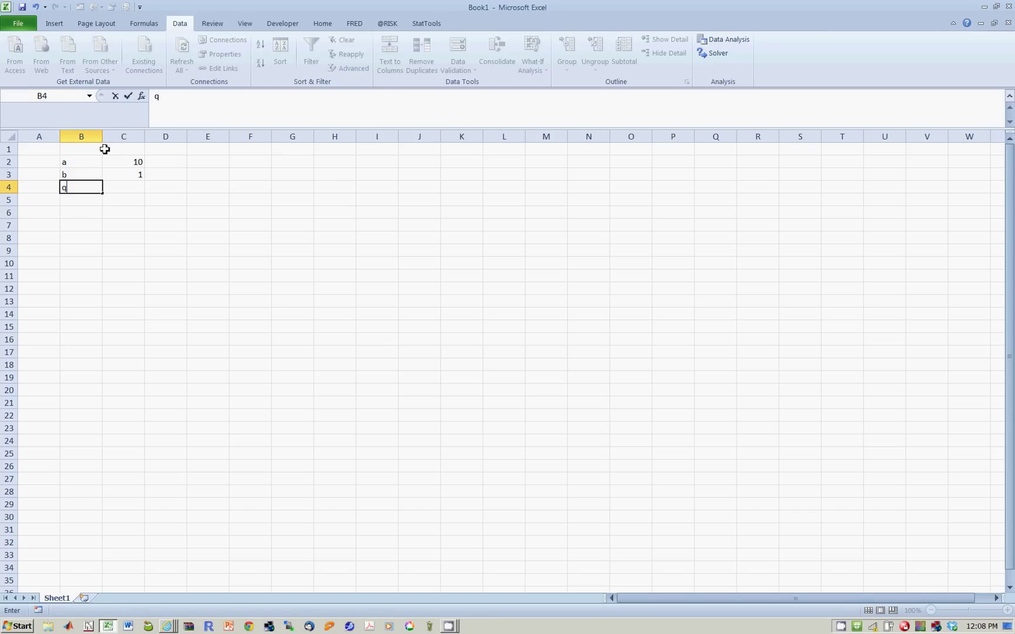
key("Return")
type("P")
key("Return")
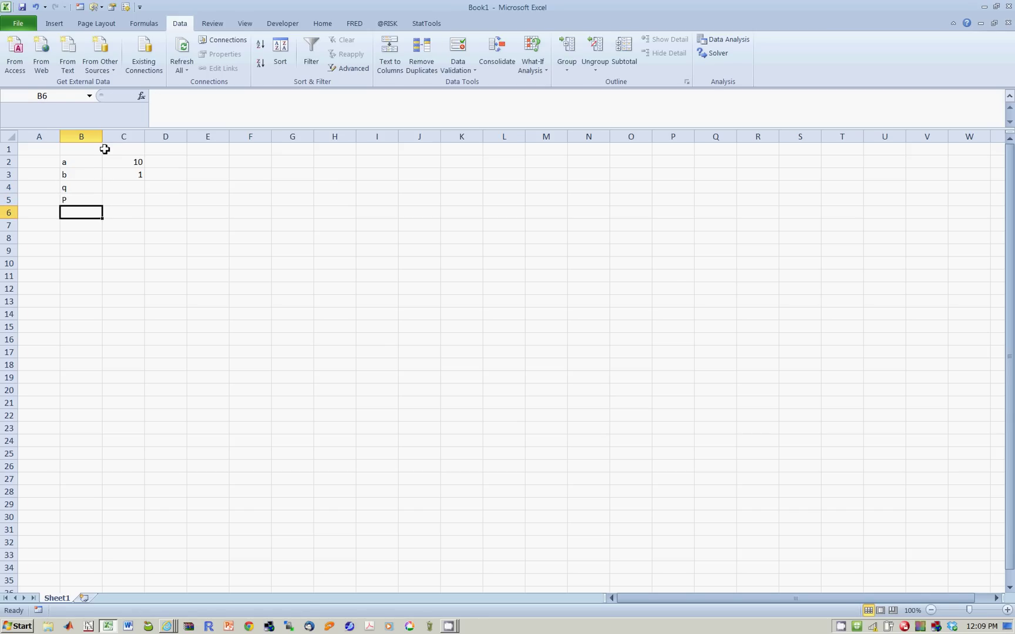
type("R")
key("Return")
type("c")
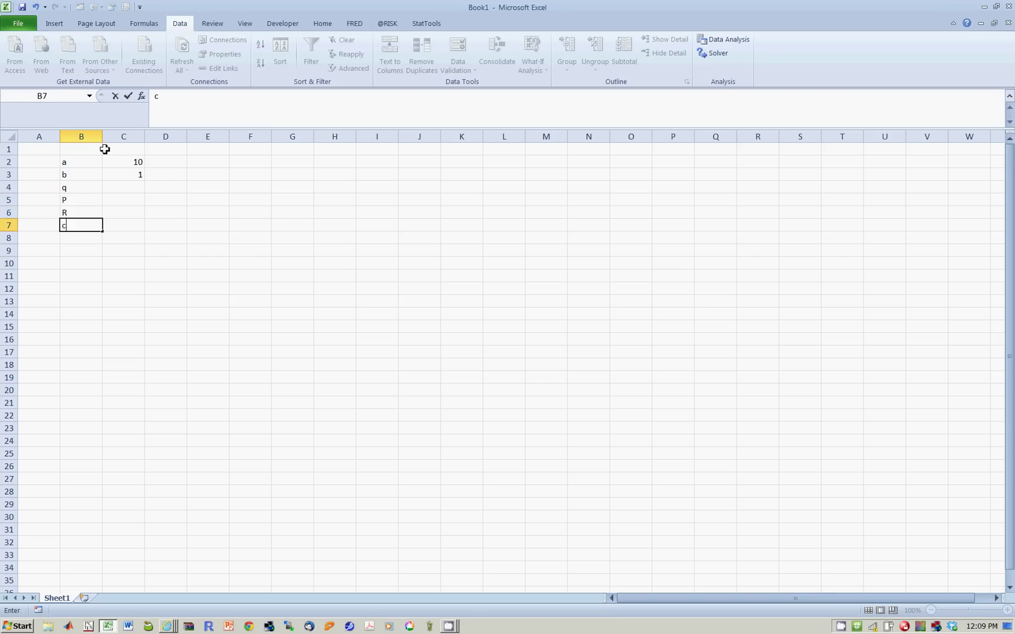
key("Return")
left_click(176, 260)
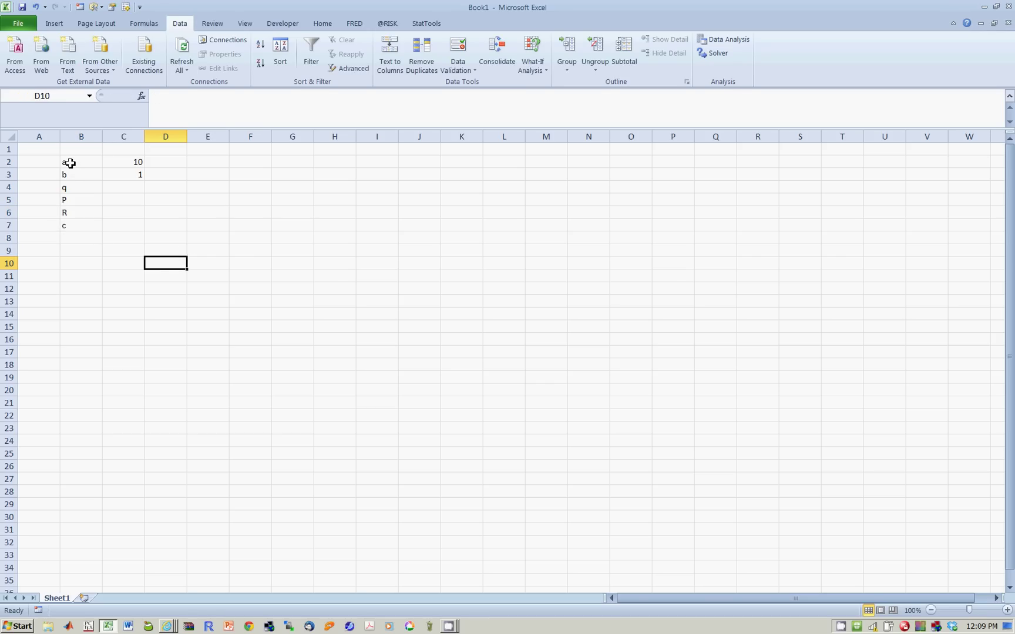
left_click_drag(68, 162, 118, 231)
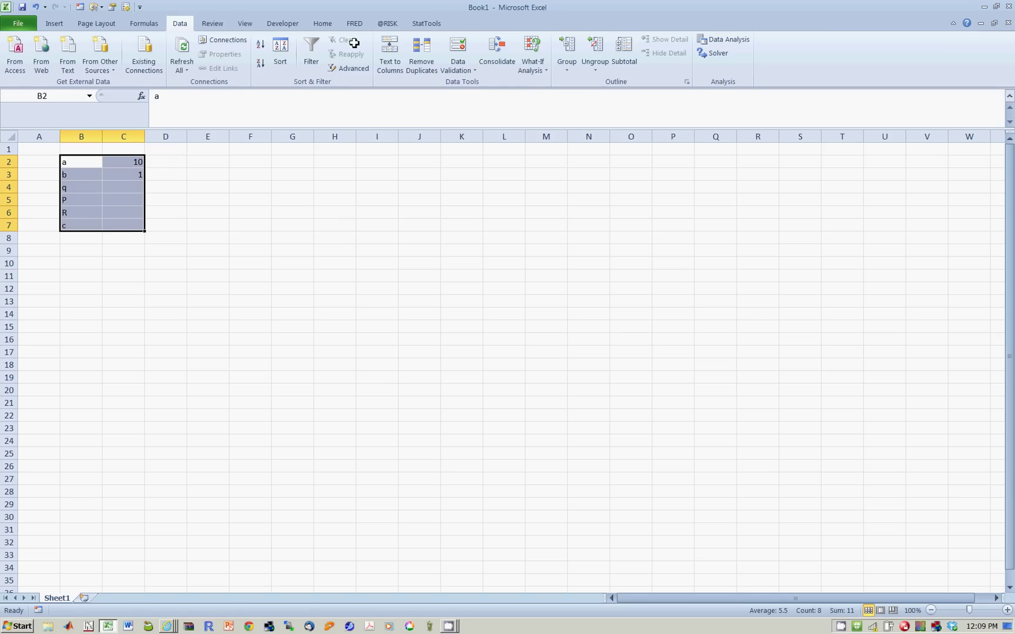
- Name the value cells C2:C7 from the left-column labels using Create from Selection
left_click(146, 26)
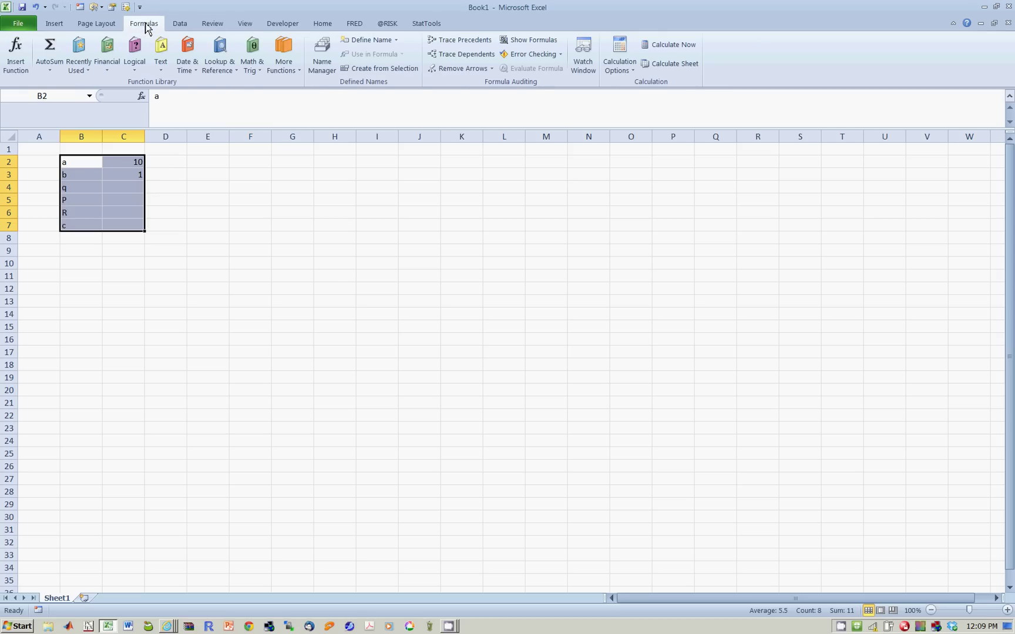
left_click(386, 70)
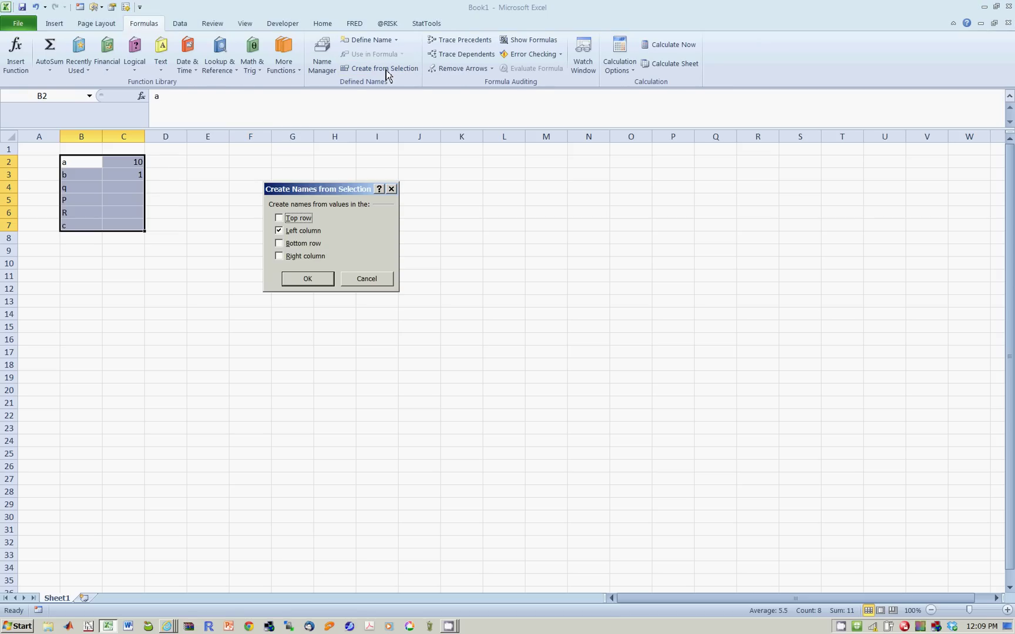
left_click(323, 277)
left_click(348, 262)
- Enter q = 3 in C4 and the price formula =a-b*q in C5
left_click(133, 189)
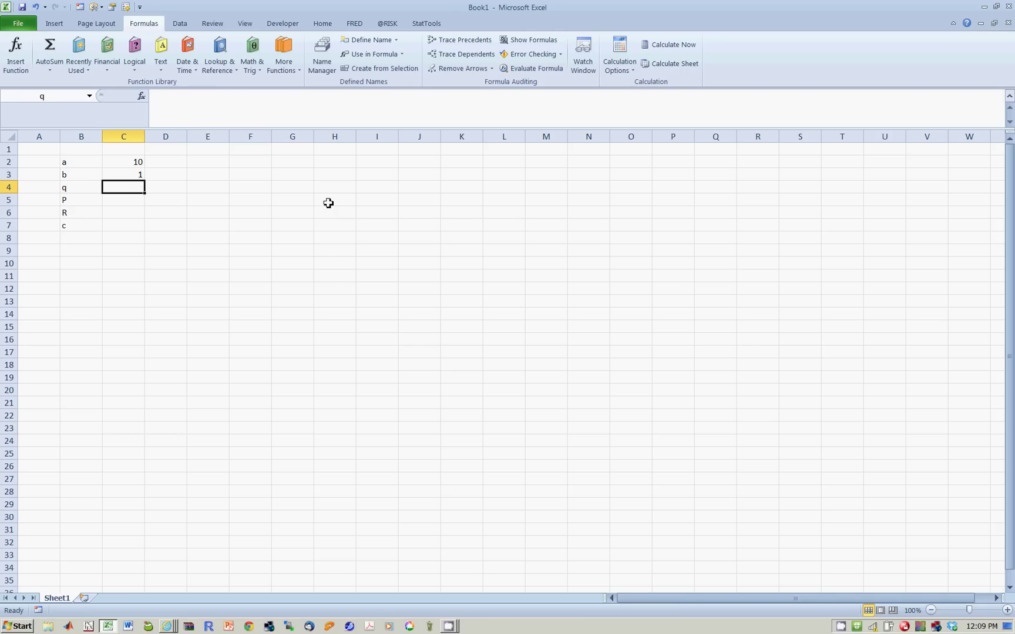
type("3")
key("Return")
type("=")
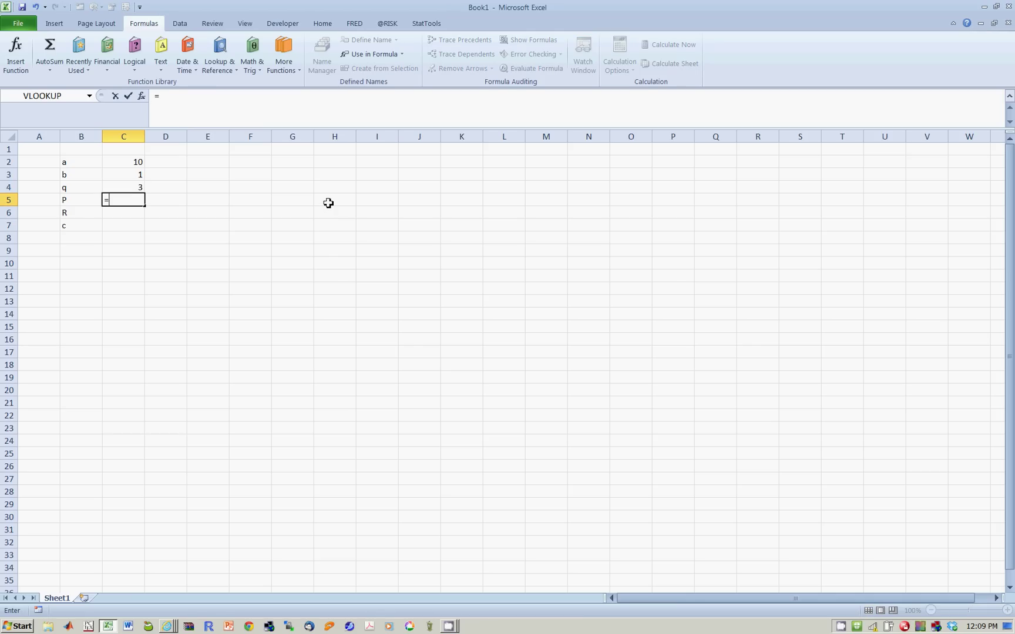
left_click(116, 164)
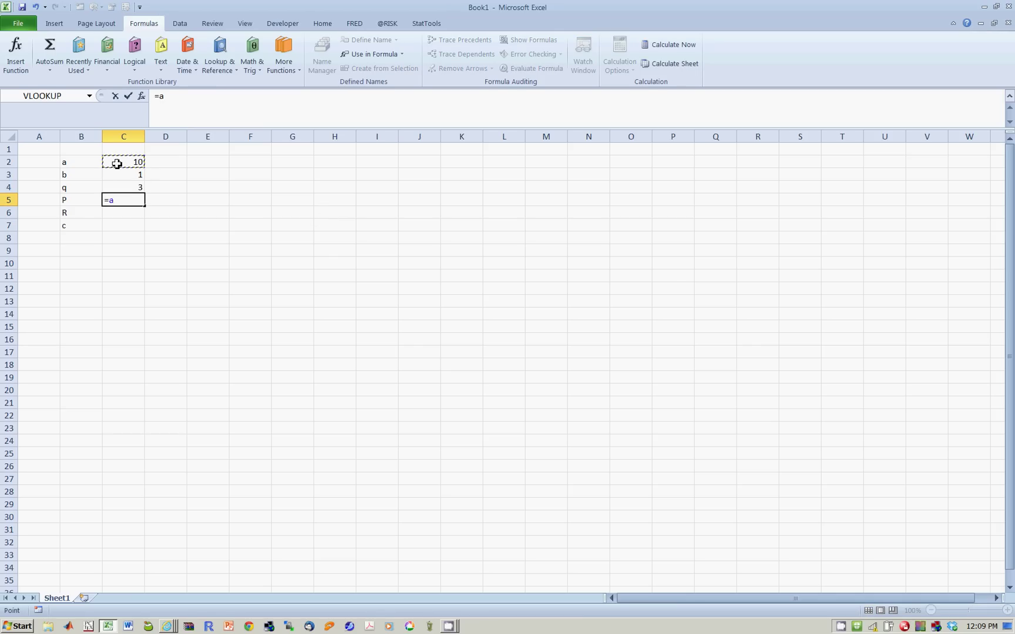
type("-")
left_click(133, 175)
type("*")
left_click(133, 188)
key("Return")
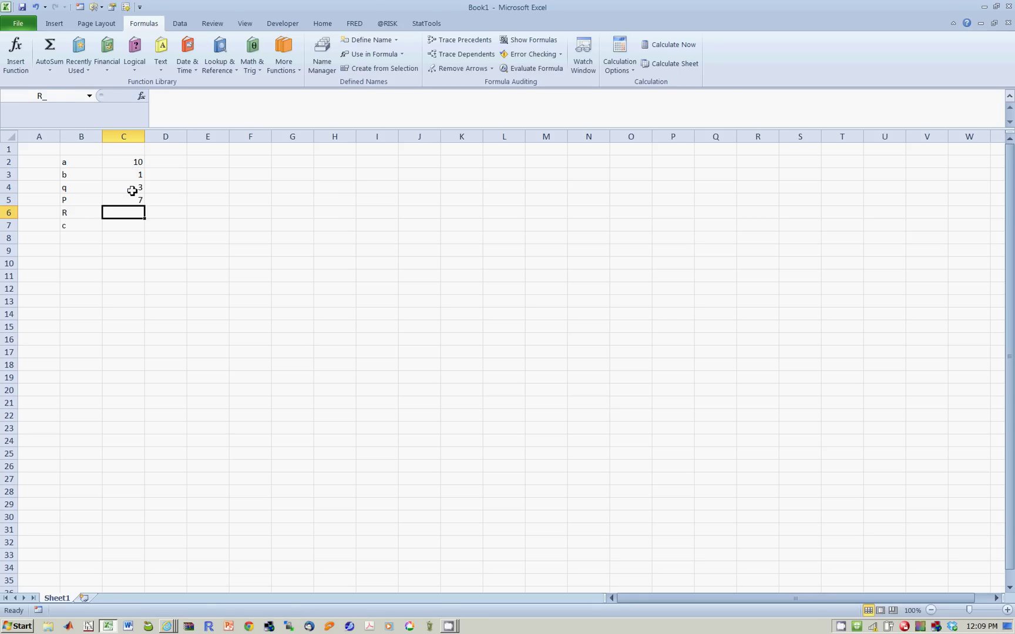
- Enter the revenue formula =P*q in C6 and set c to 3 in C7
type("=")
left_click(132, 200)
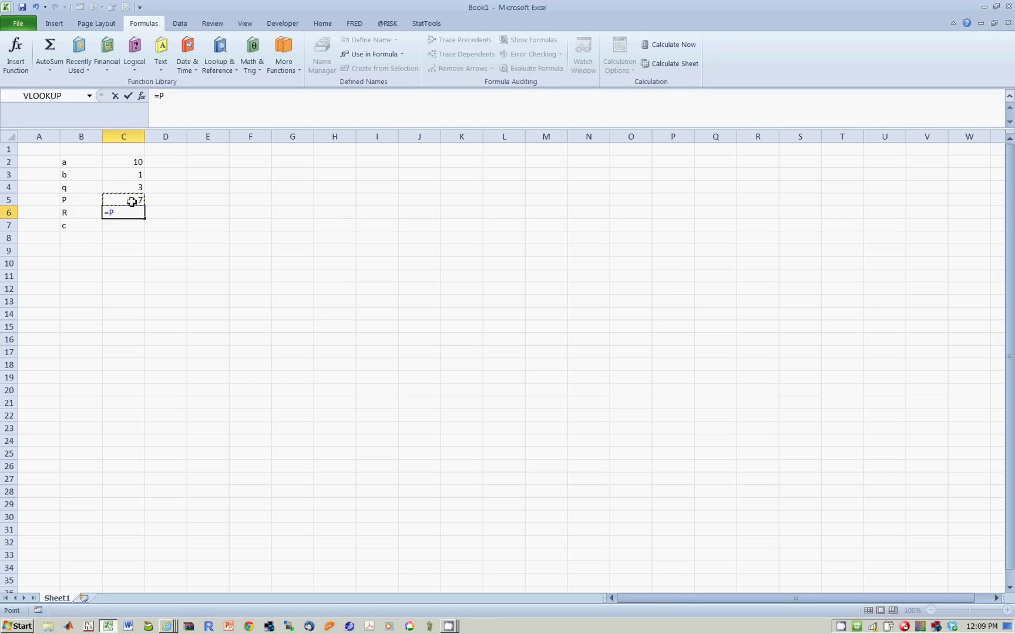
type("*")
left_click(130, 184)
key("Return")
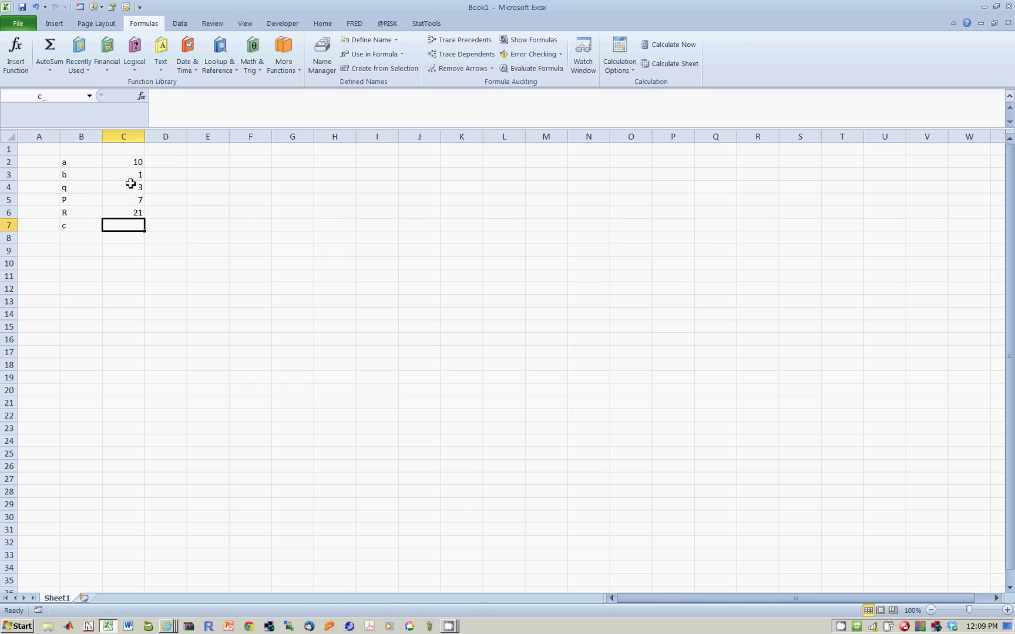
type("3")
key("Return")
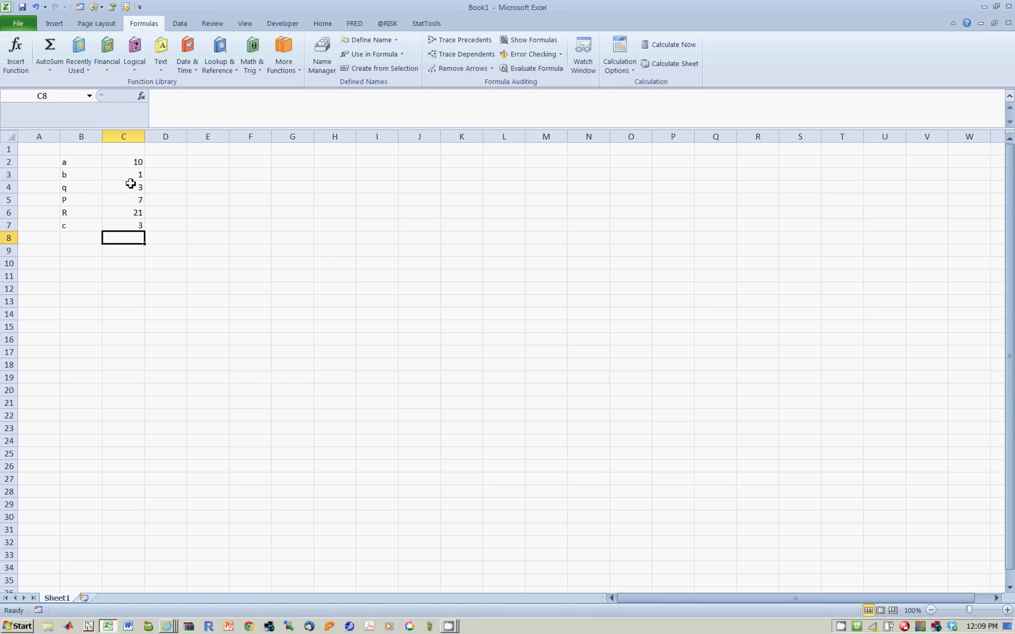
left_click(243, 254)
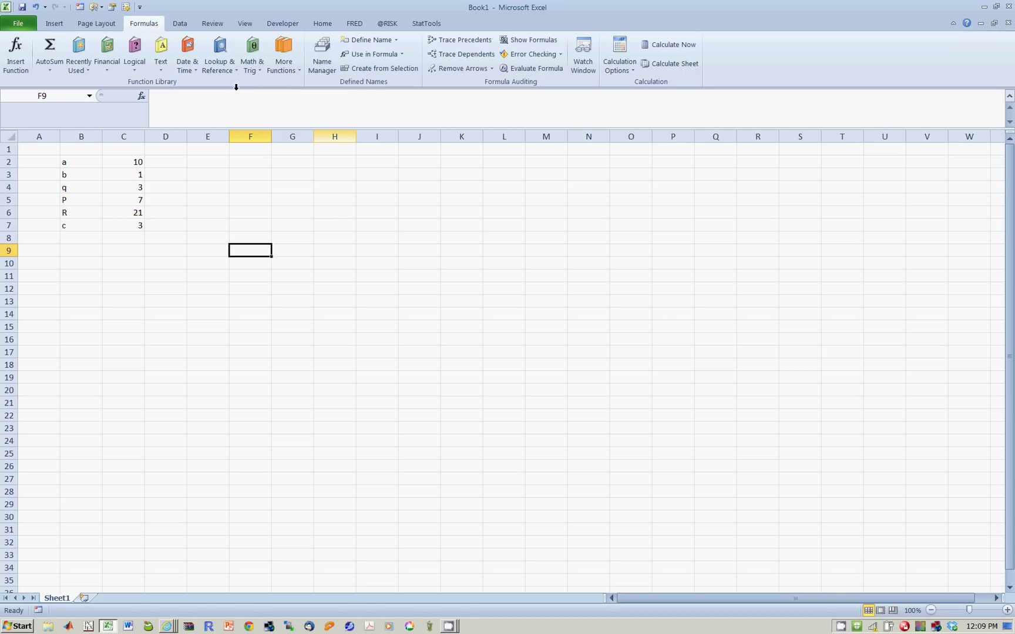
- Open Solver and set the objective $C$6 to Max, with $C$4 as the variable cell
left_click(179, 23)
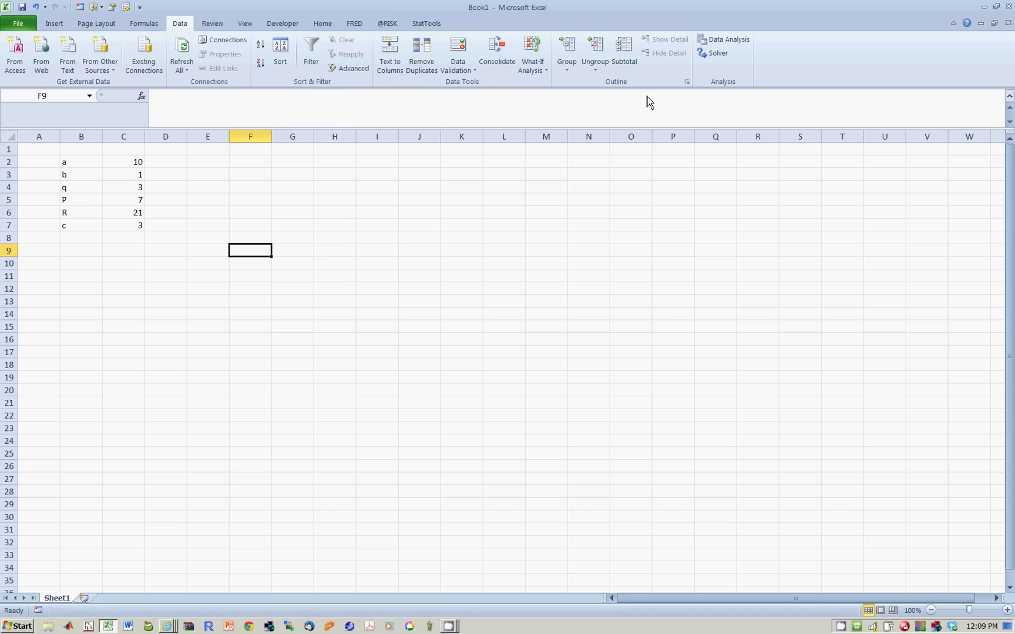
left_click(718, 53)
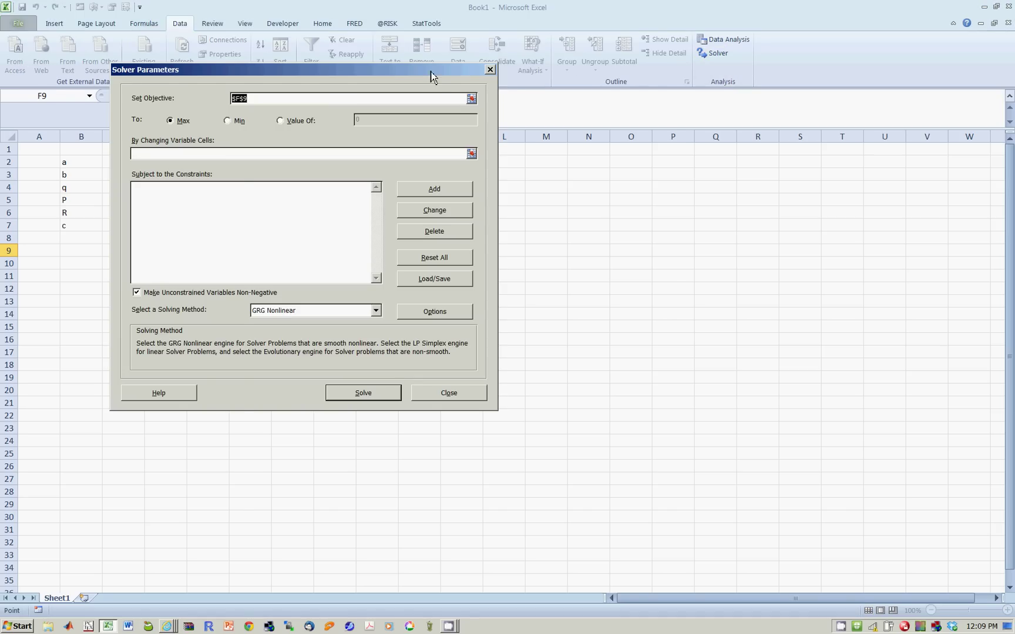
left_click_drag(430, 73, 564, 187)
left_click_drag(324, 183, 243, 168)
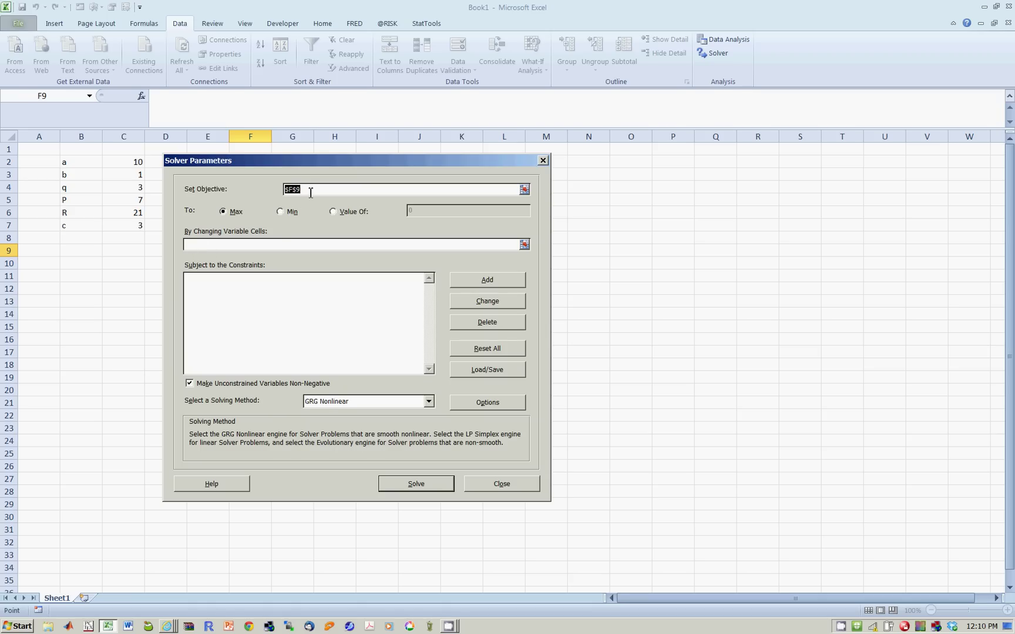
left_click(127, 215)
left_click(199, 245)
left_click(197, 244)
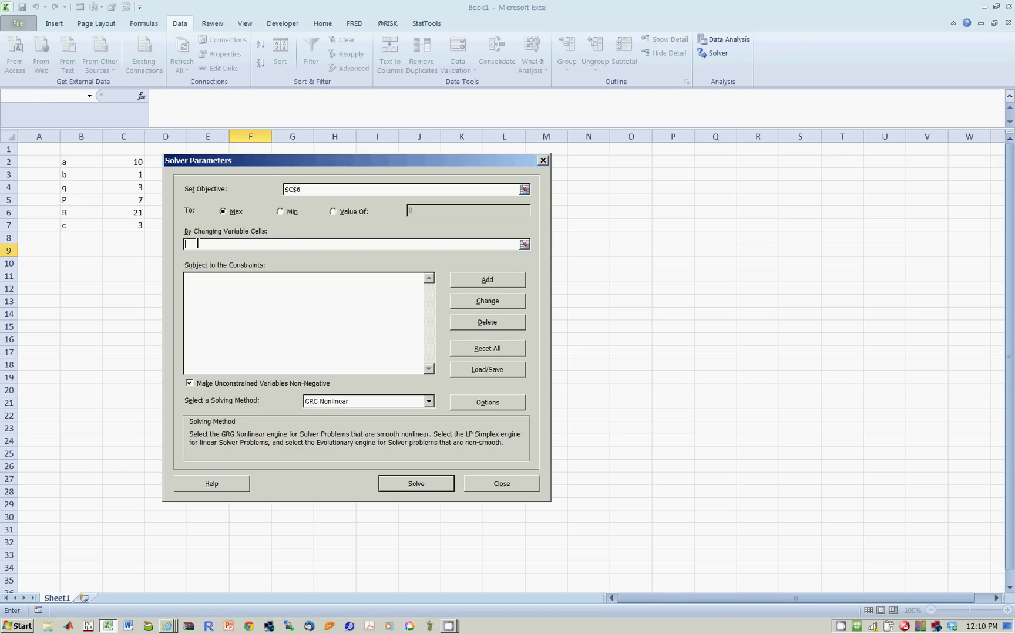
left_click(131, 190)
- Add the equality constraint $C$4 = $C$7, so q equals c
left_click(476, 282)
left_click_drag(320, 296, 323, 189)
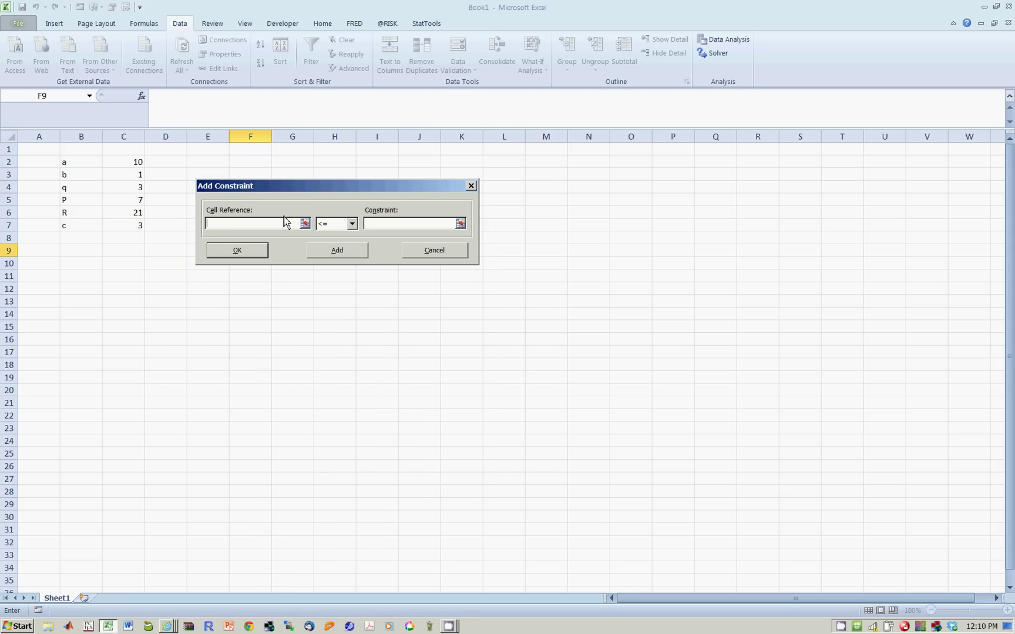
left_click(352, 225)
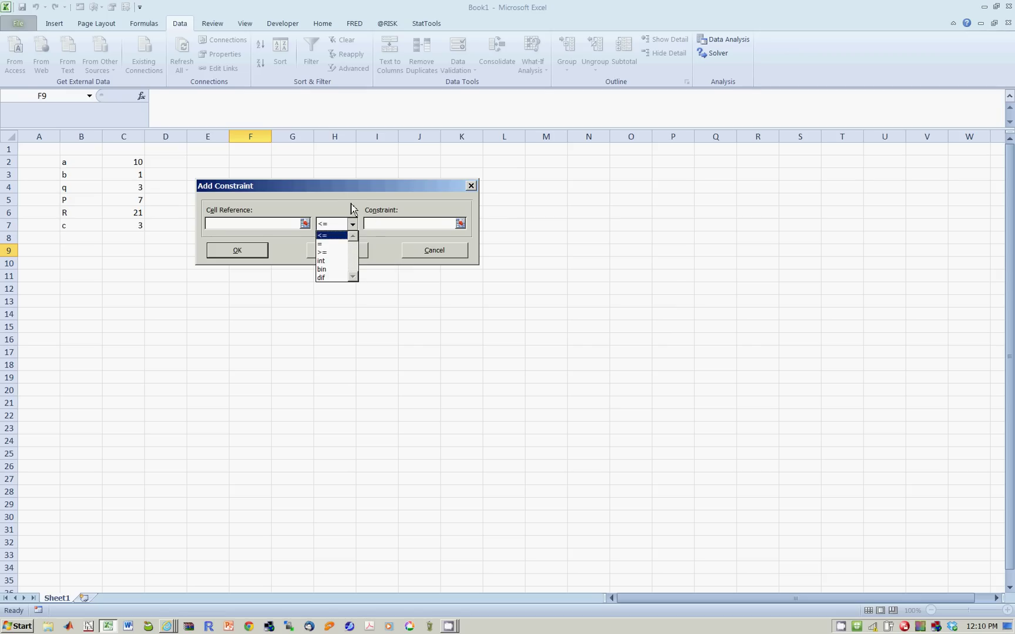
left_click(236, 227)
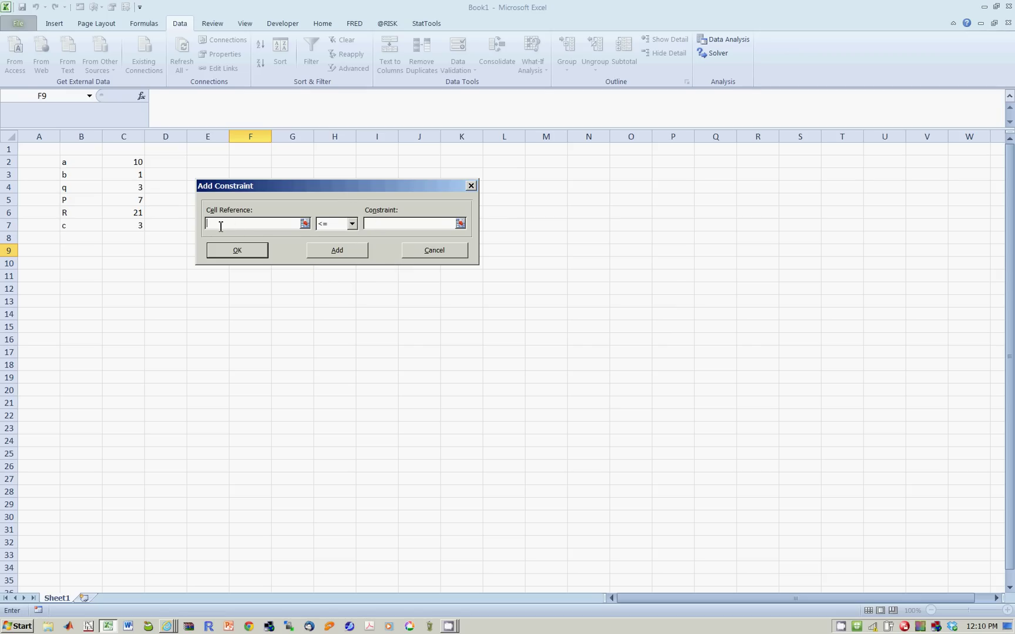
left_click(122, 191)
left_click(351, 224)
left_click(330, 242)
left_click(128, 226)
left_click(237, 250)
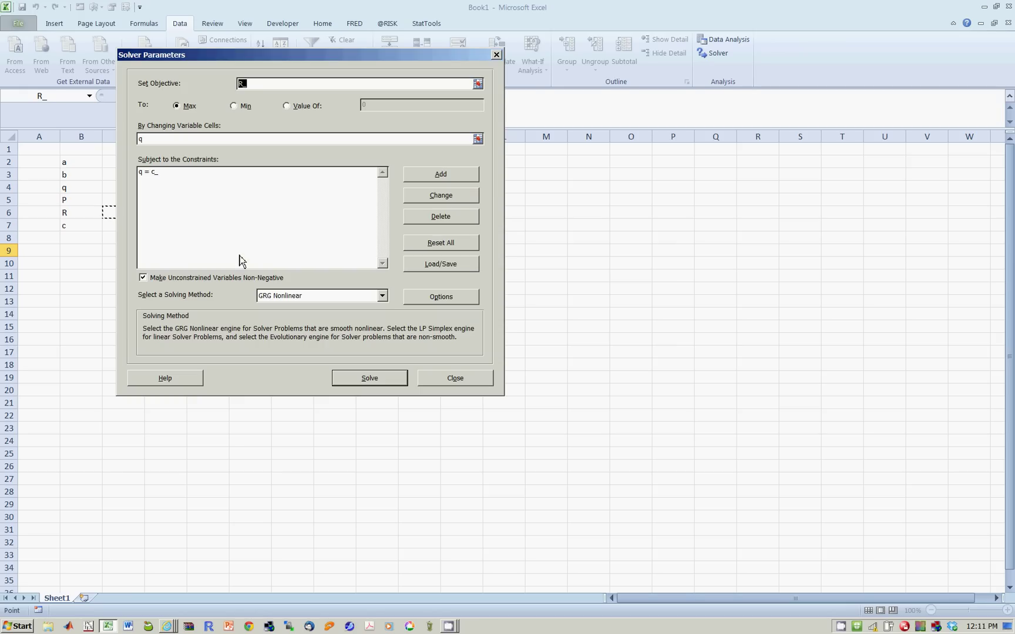
- Run Solve and select the Answer, Sensitivity and Limits reports in Solver Results
left_click_drag(316, 62, 414, 131)
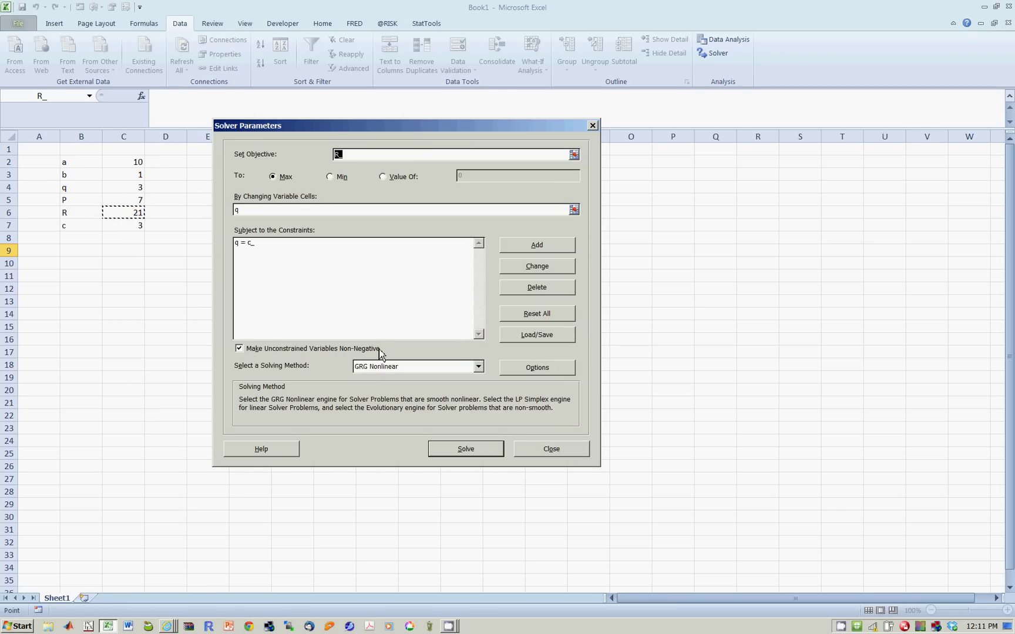
left_click(465, 450)
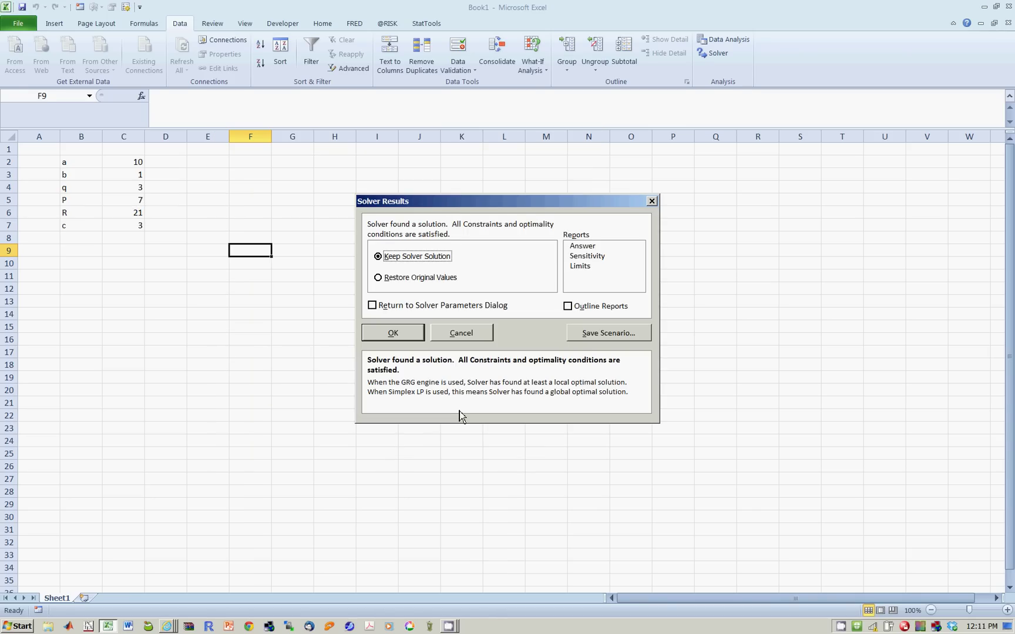
left_click_drag(462, 202, 318, 150)
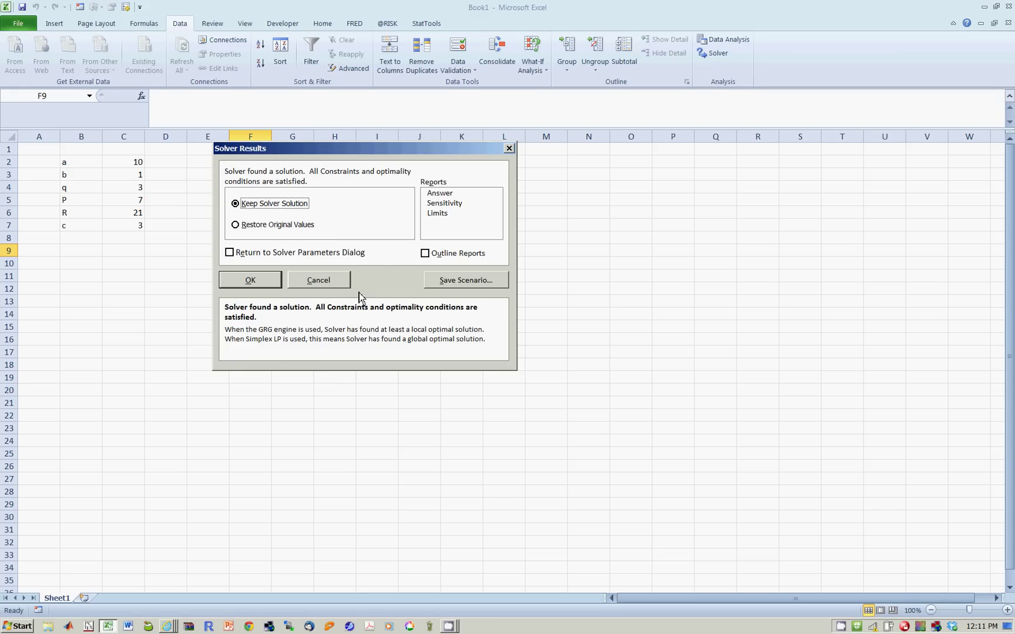
left_click(435, 196)
left_click(433, 206)
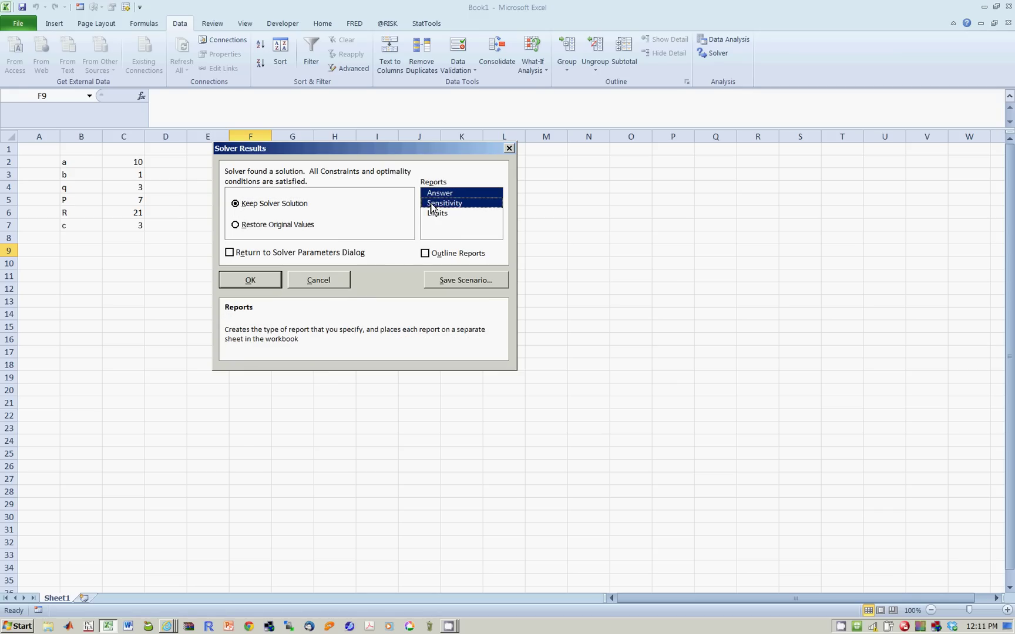
left_click(432, 215)
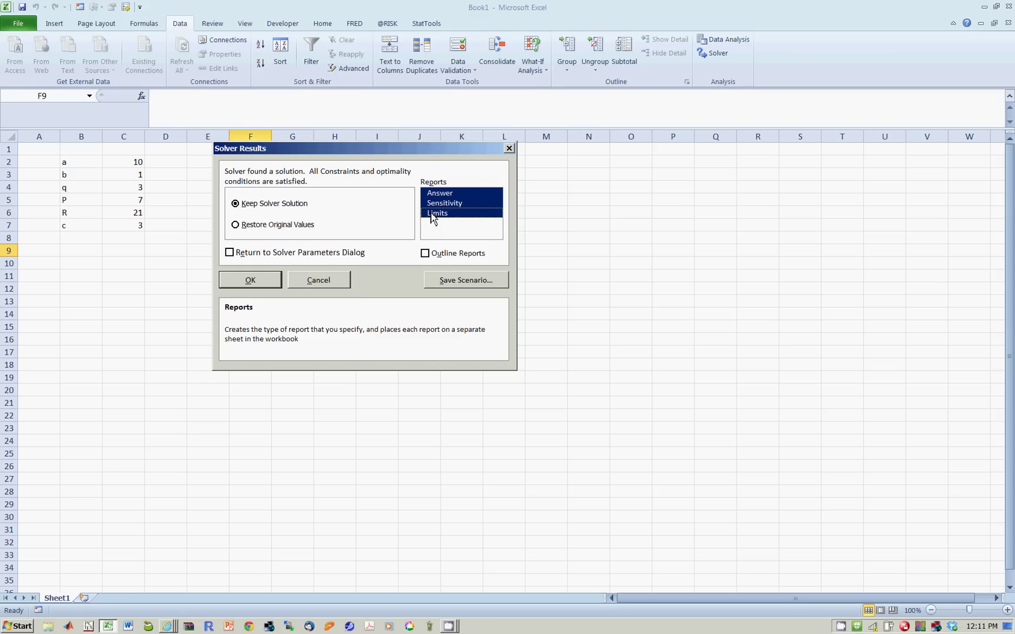
- Keep the Solver solution to create the report sheets, then view Answer Report 1
left_click(259, 283)
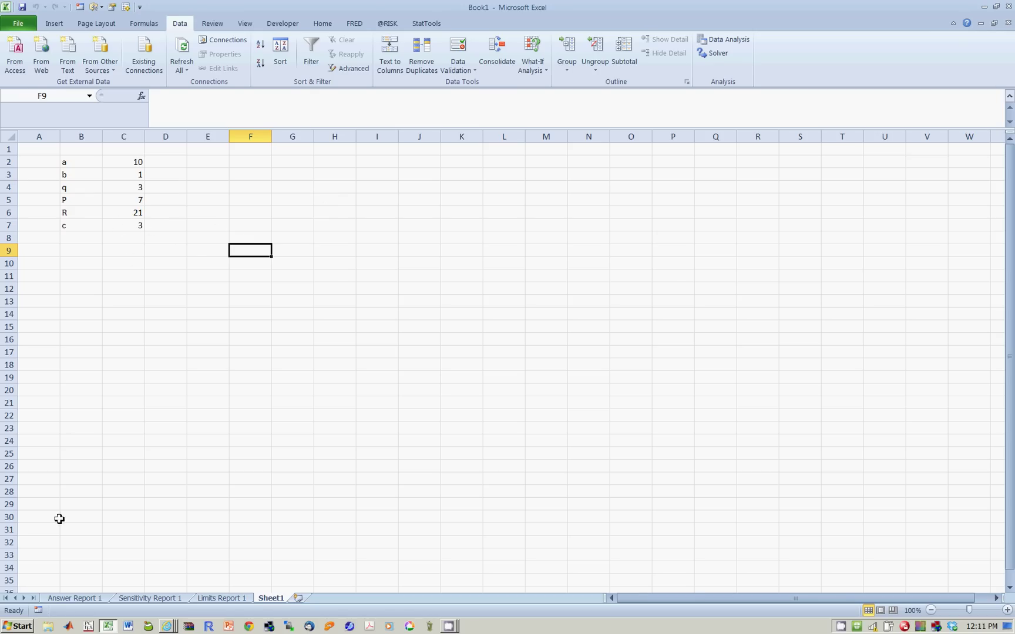
left_click(66, 598)
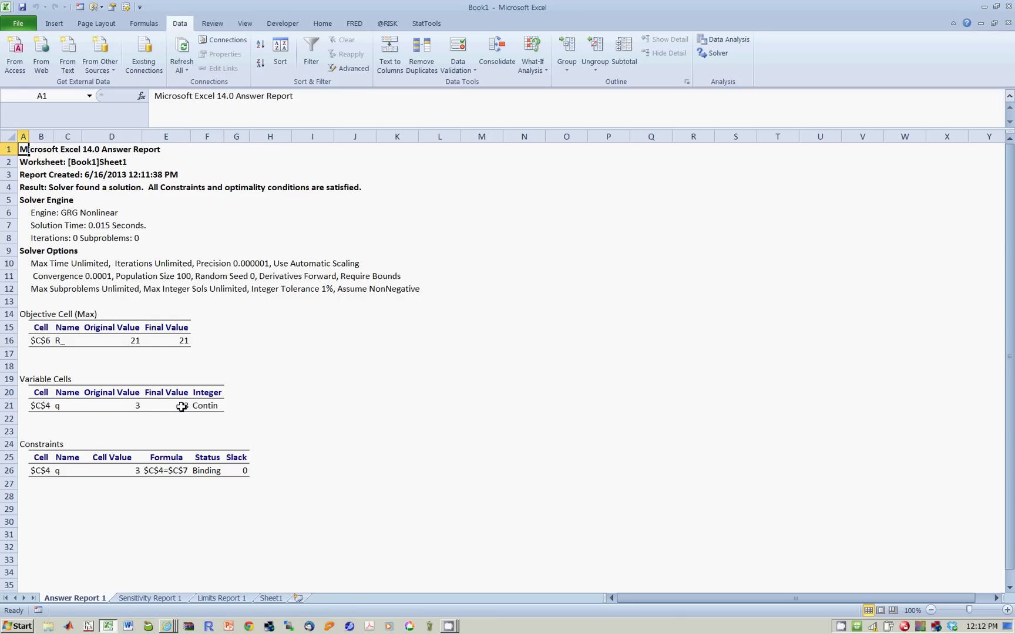
- View Sensitivity Report 1 and check q's final value 3 and reduced gradient 0
left_click(153, 599)
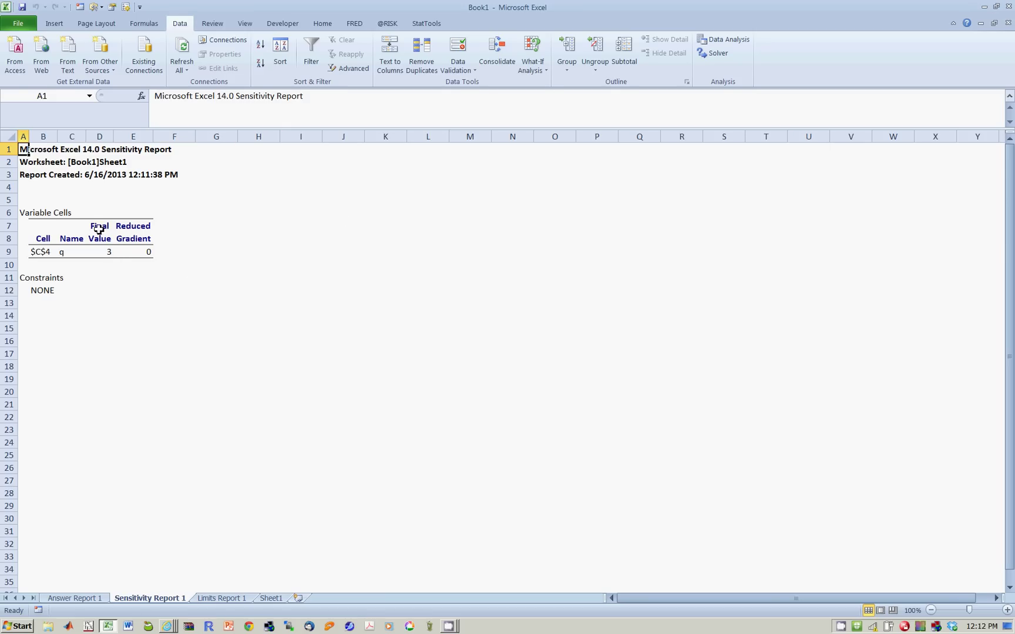
left_click(149, 251)
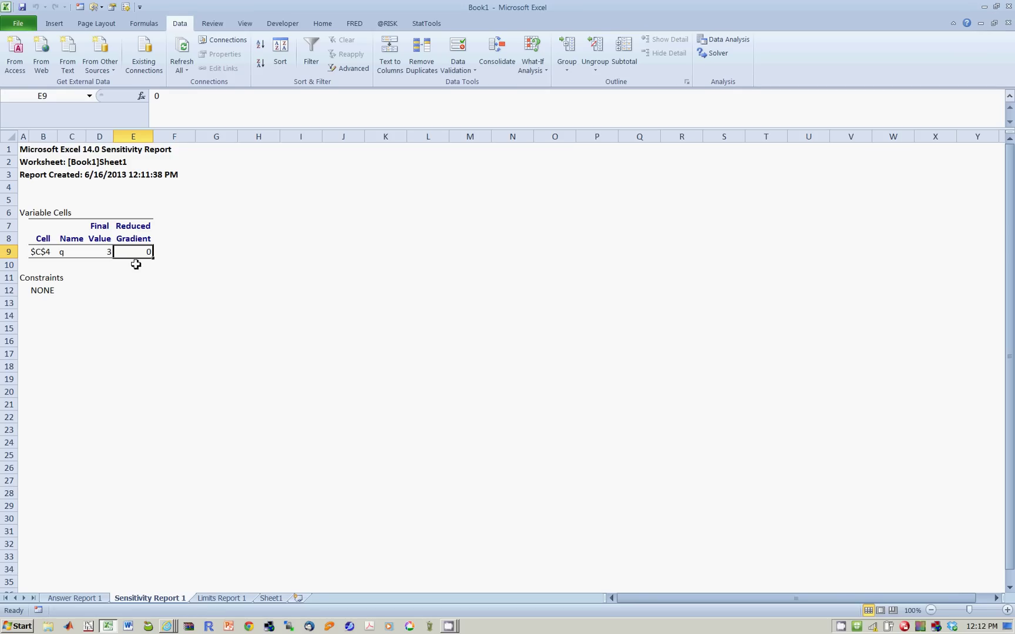
- Inspect Limits Report 1, then return to Sheet1 with the solved values
left_click(224, 599)
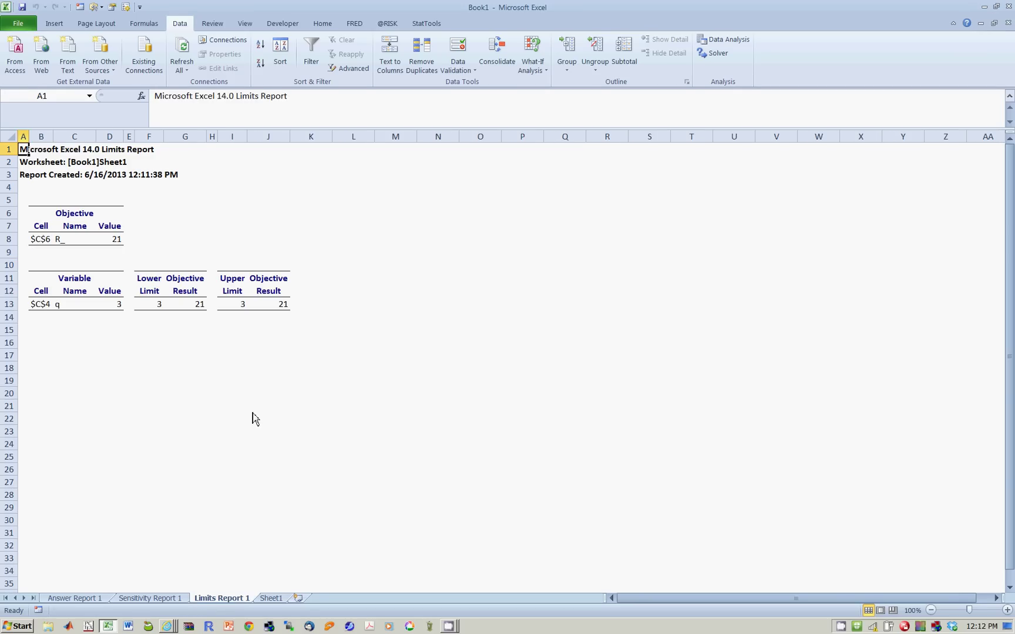
left_click(487, 396)
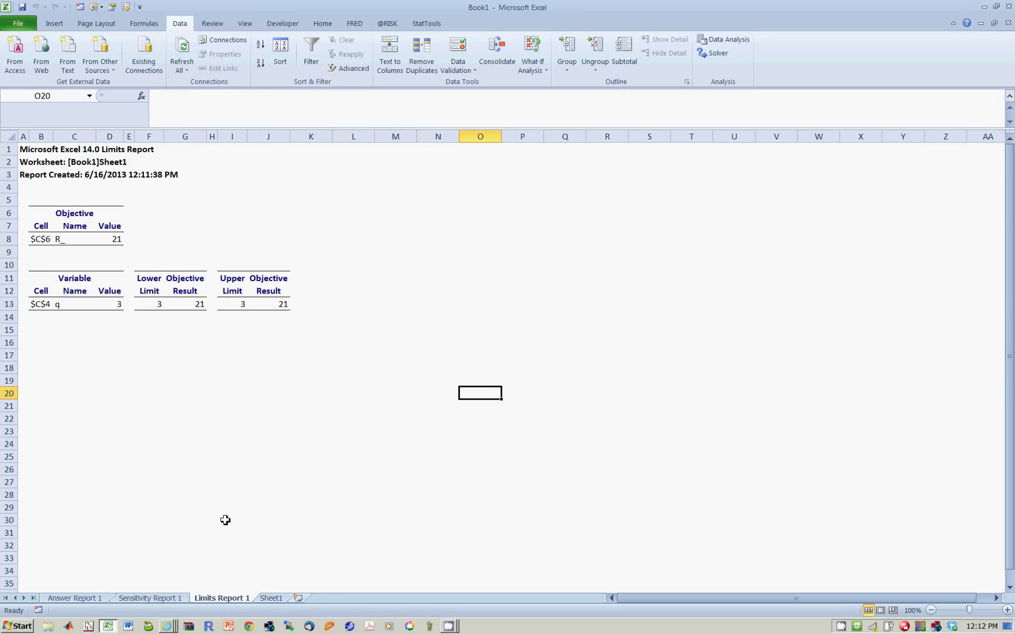
left_click(271, 599)
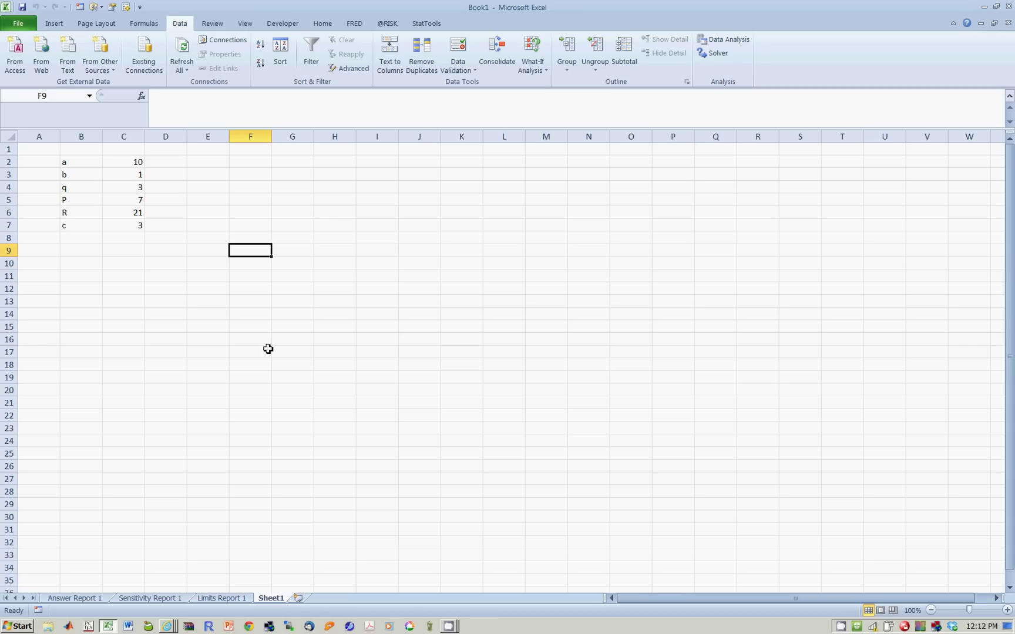
- Label B8 'qty' and link C8 to q in C4 with =C4, showing 3
left_click(310, 225)
left_click(341, 203)
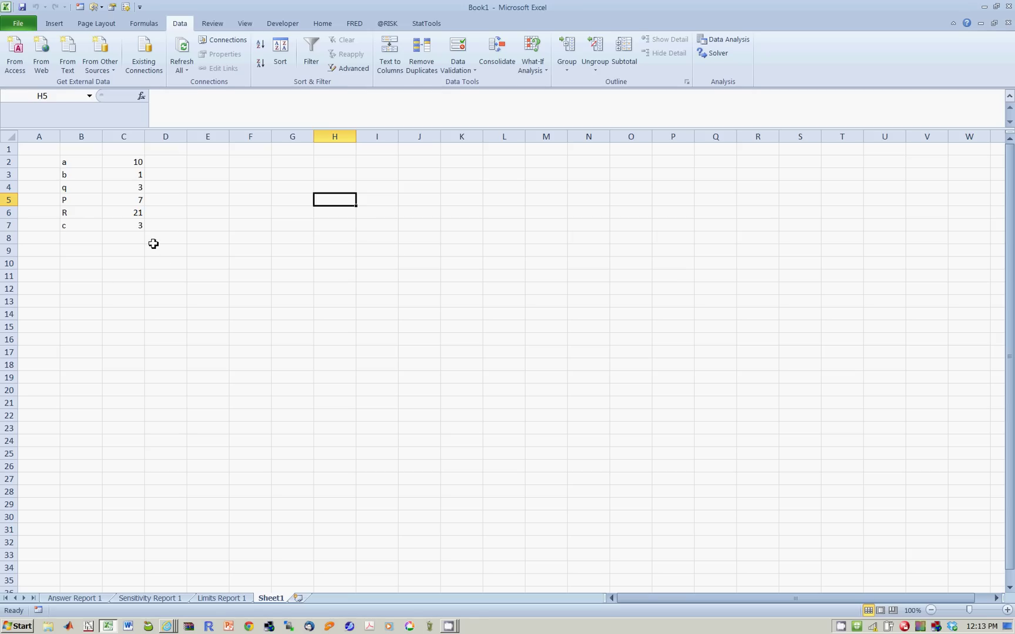
left_click(75, 242)
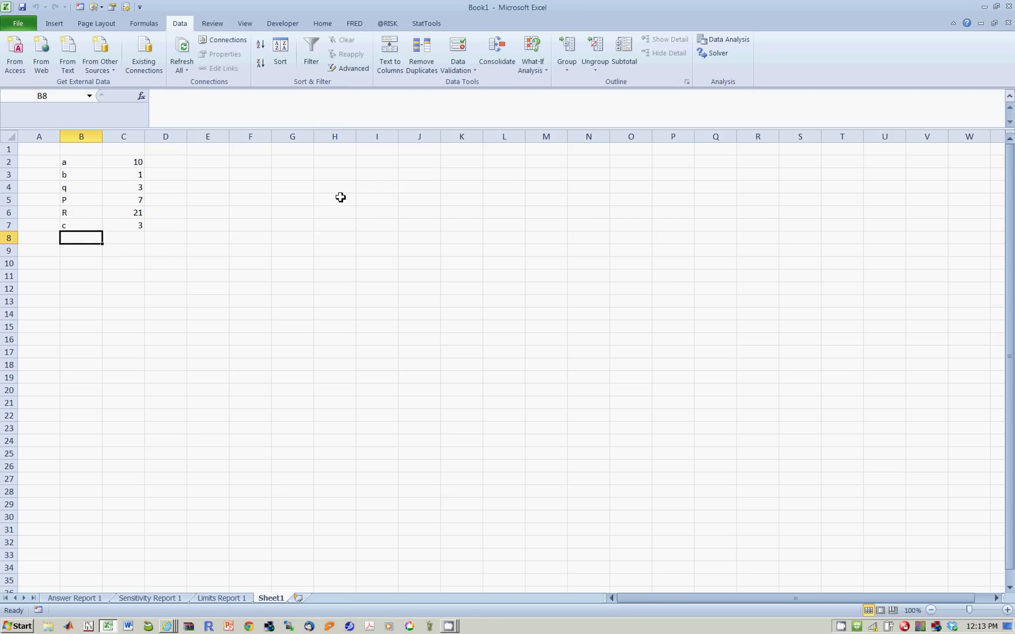
type("qt")
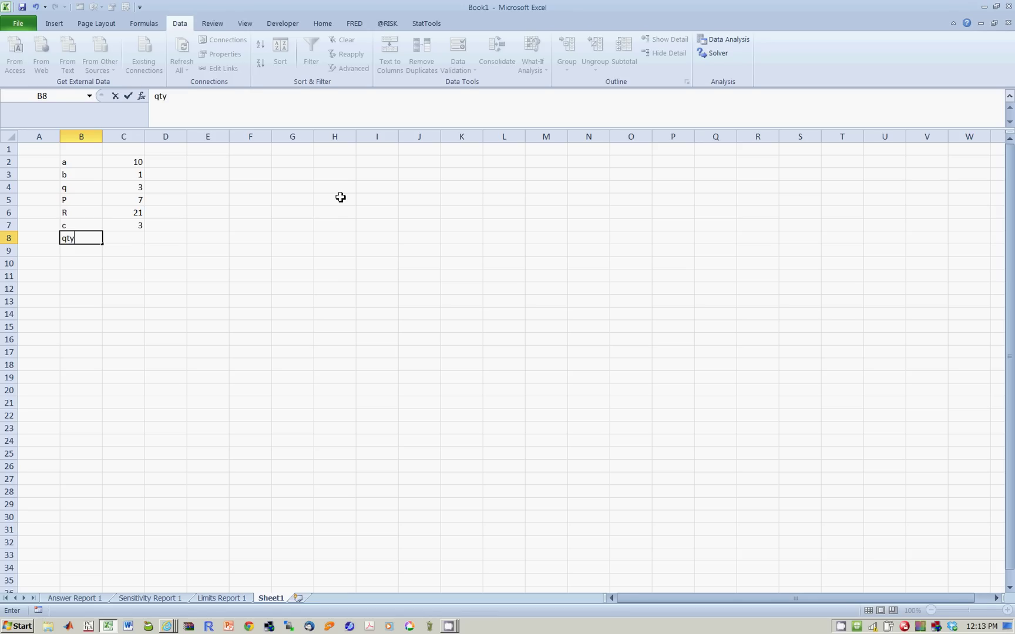
type("y")
key("Tab")
type("=")
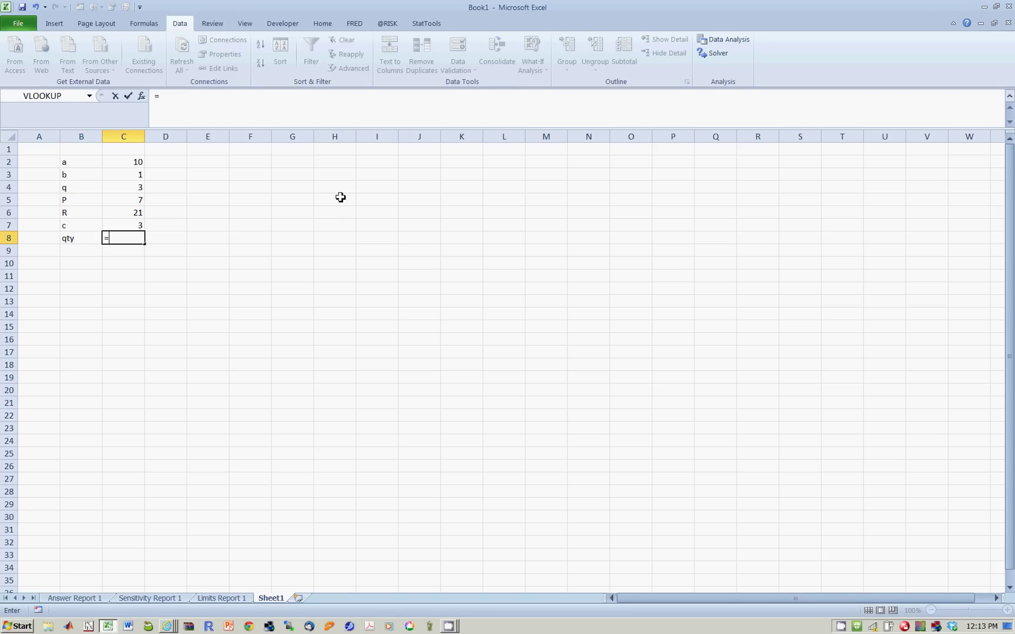
left_click(120, 188)
key("Return")
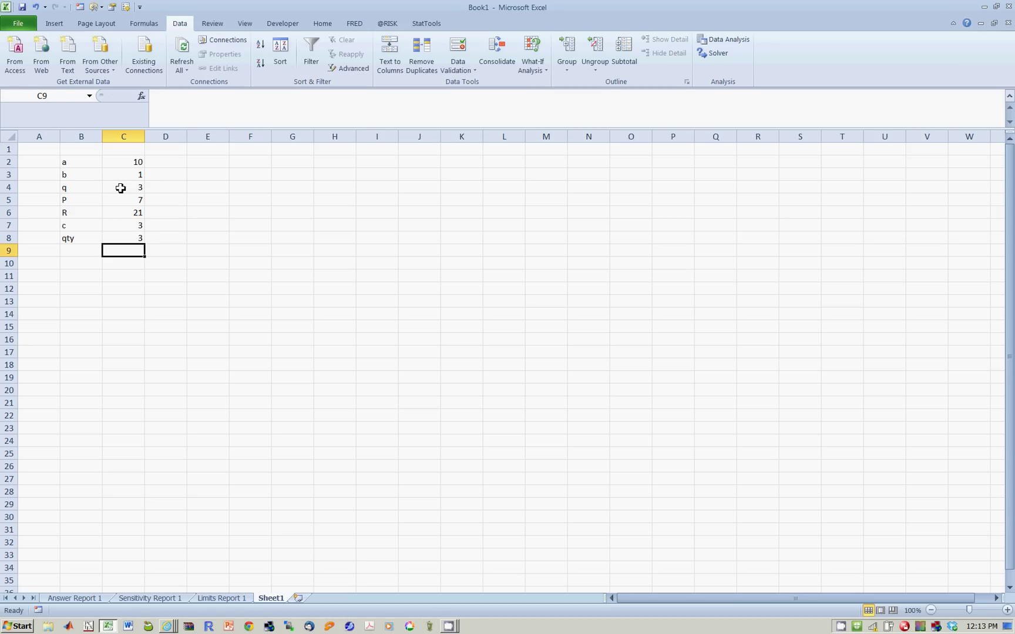
- Delete the existing q = c_ constraint in Solver
left_click(714, 54)
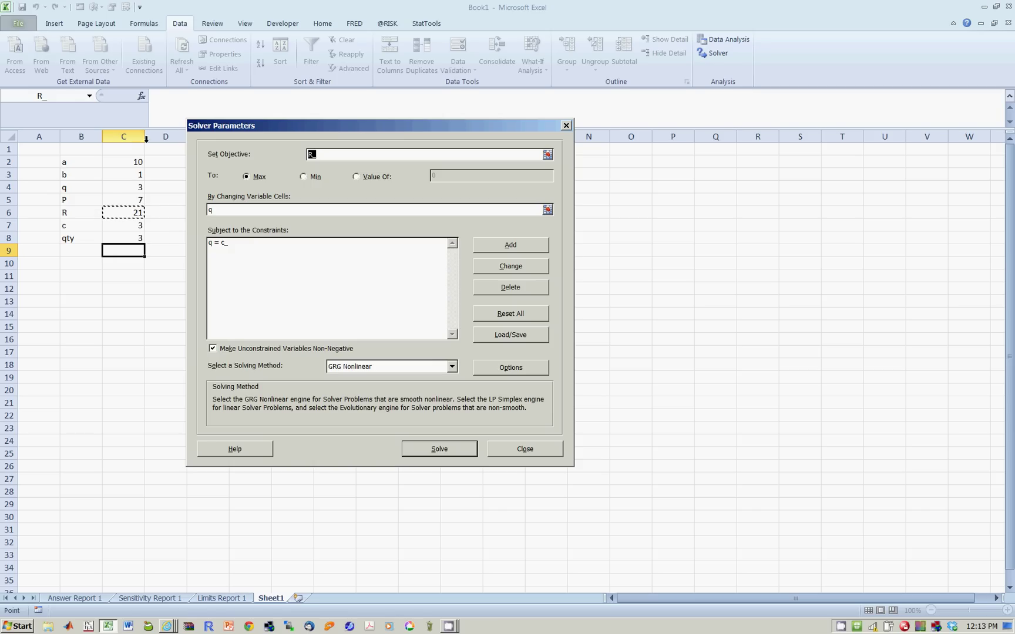
left_click(217, 243)
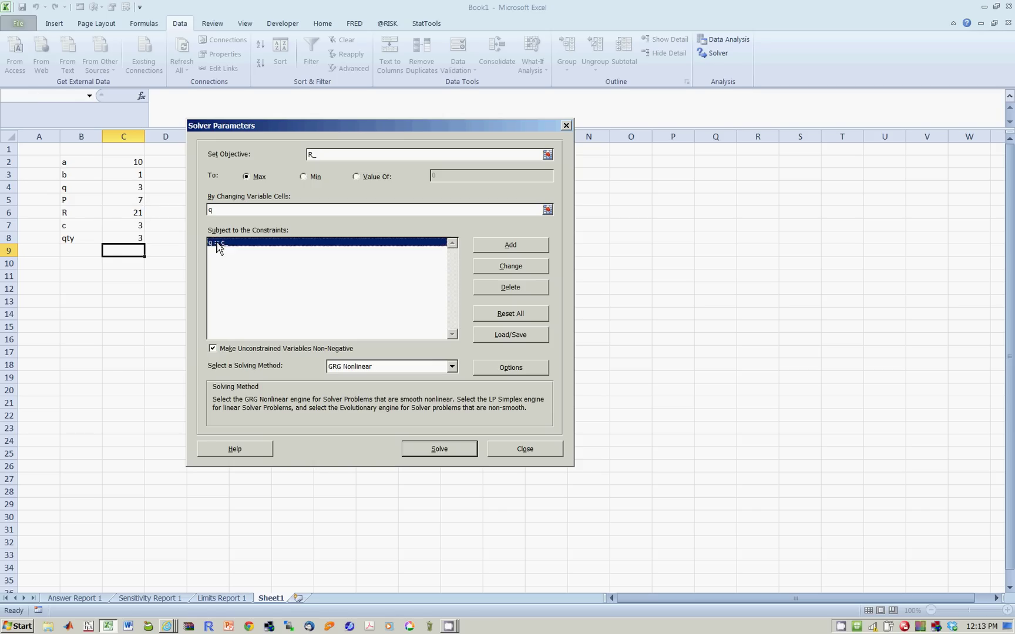
left_click(505, 292)
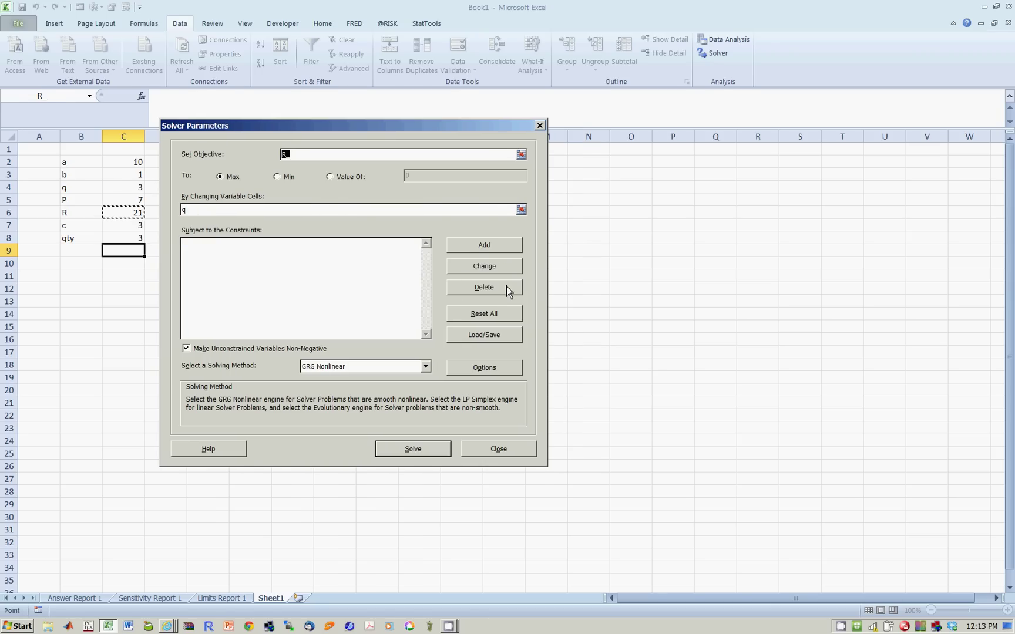
- Add a Solver constraint requiring qty $C$8 to equal c in $C$7
left_click(479, 247)
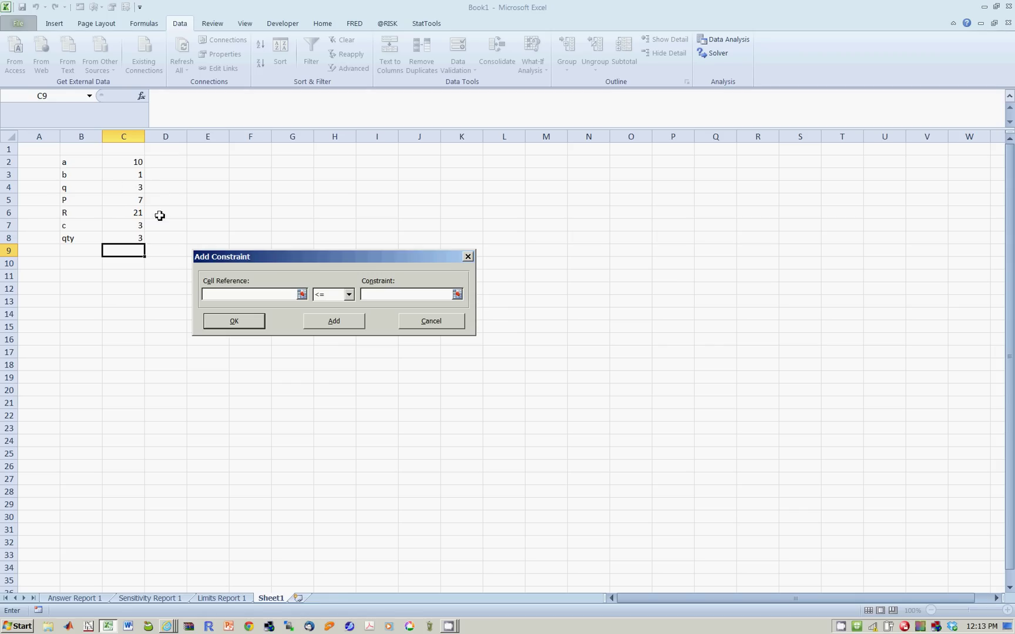
left_click(129, 239)
left_click(349, 294)
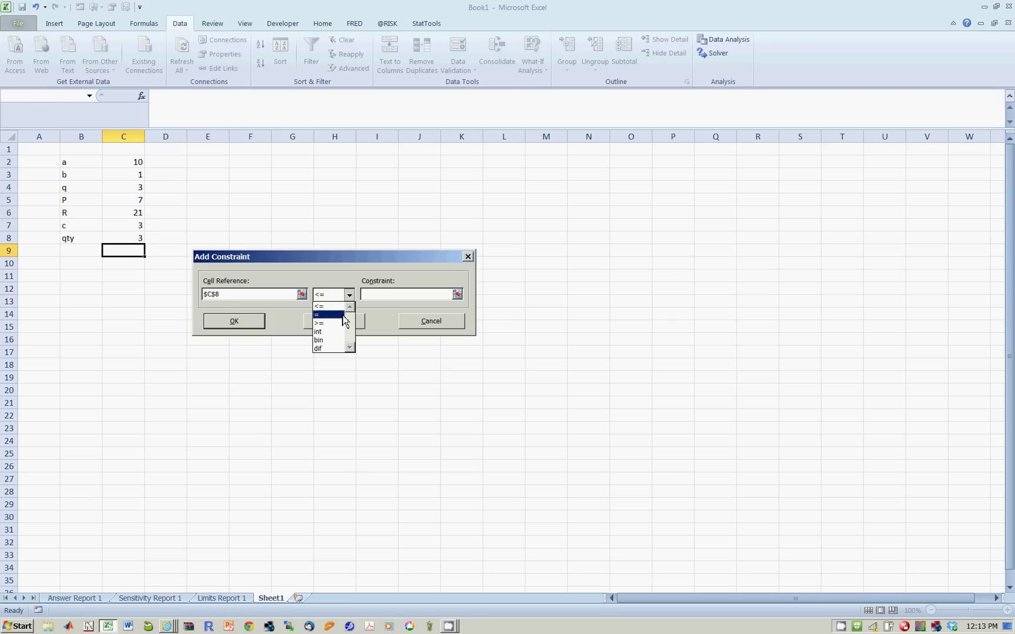
left_click(342, 312)
left_click(117, 224)
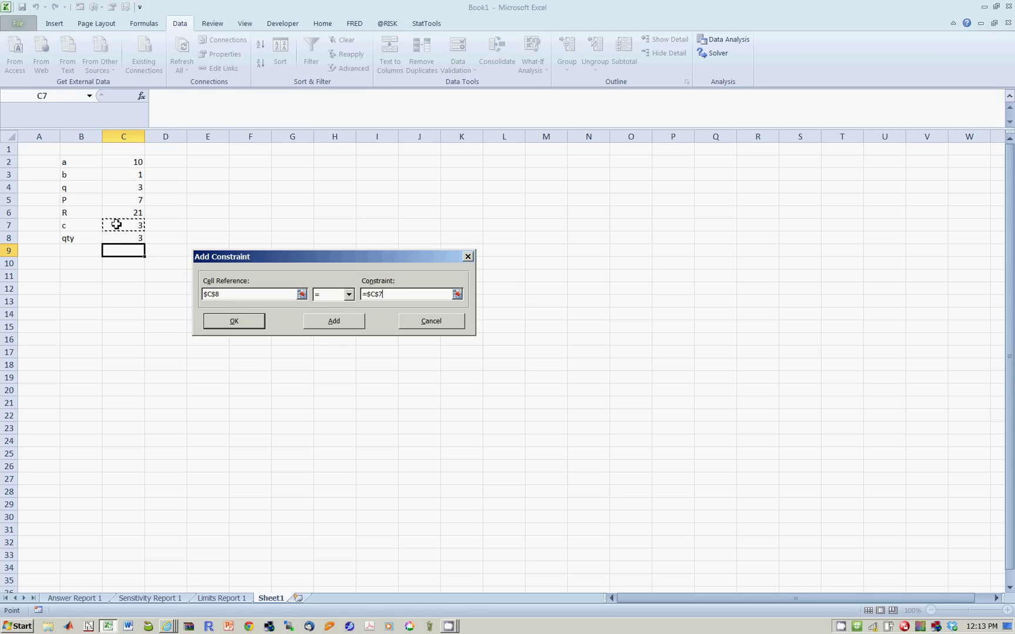
left_click(241, 325)
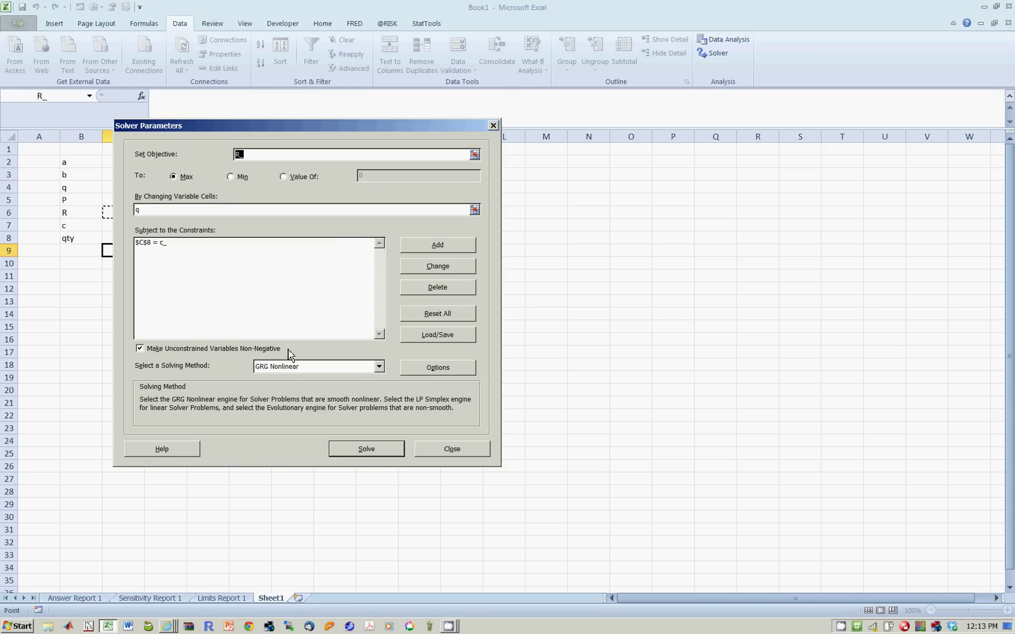
- Re-solve with Answer, Sensitivity and Limits reports, then view Answer Report 2 and Sensitivity Report 2
left_click(362, 452)
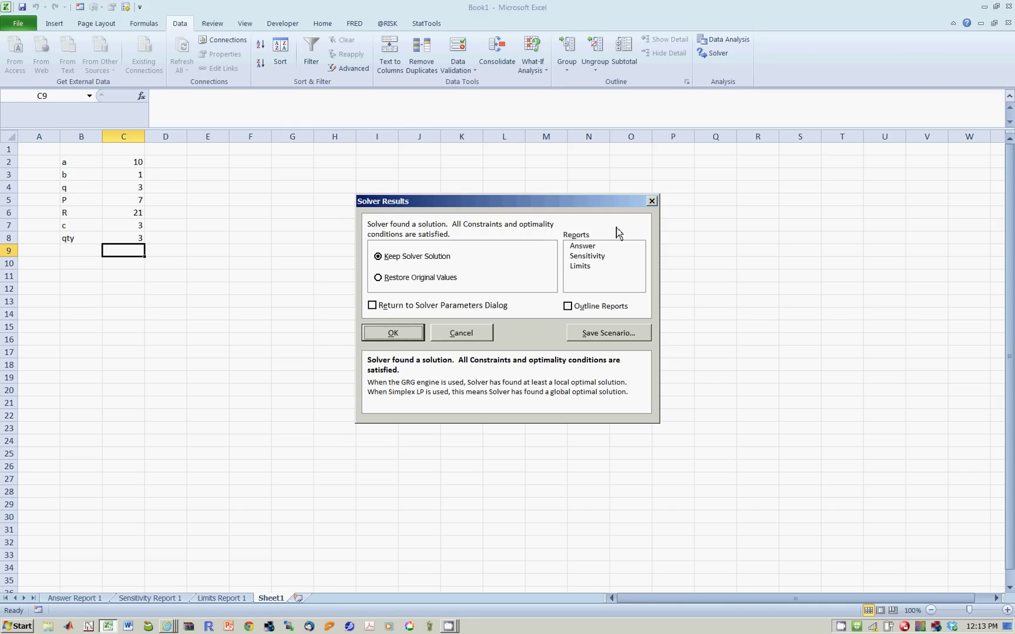
left_click(589, 247)
left_click(588, 256)
left_click(587, 267)
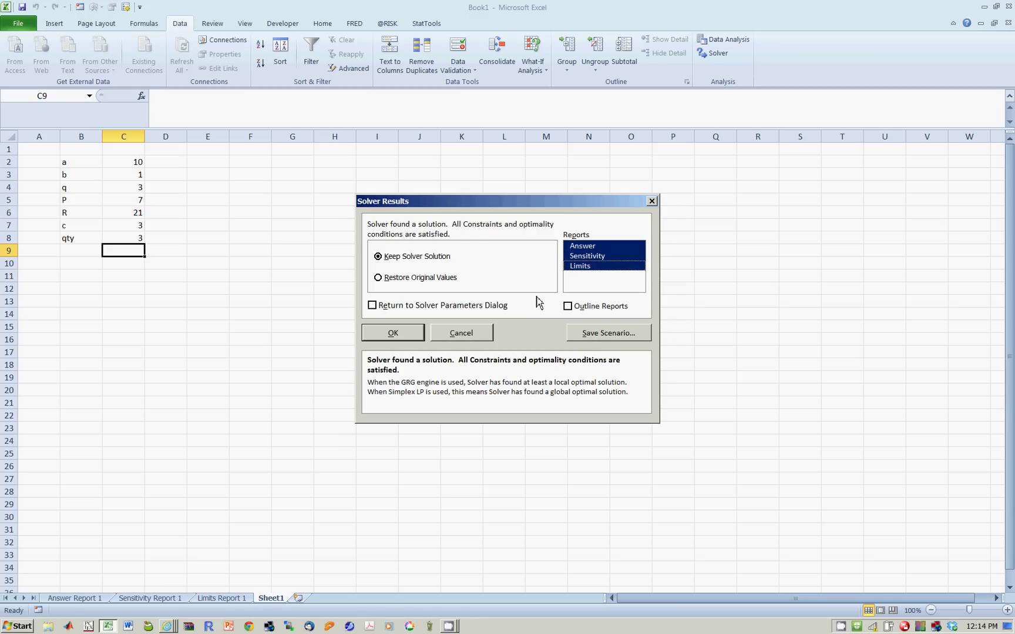
left_click(403, 336)
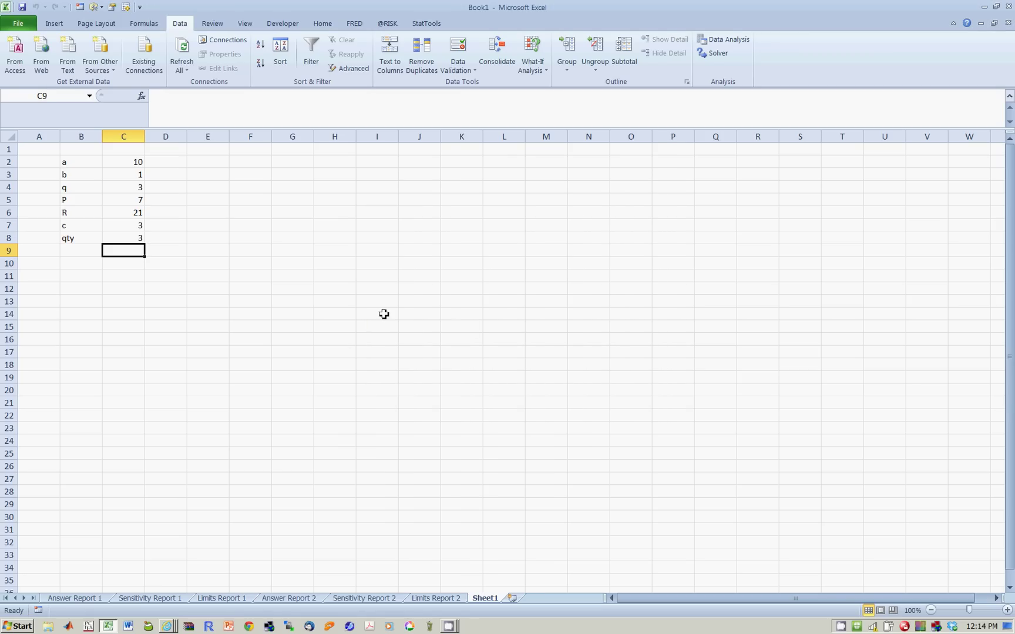
left_click(275, 598)
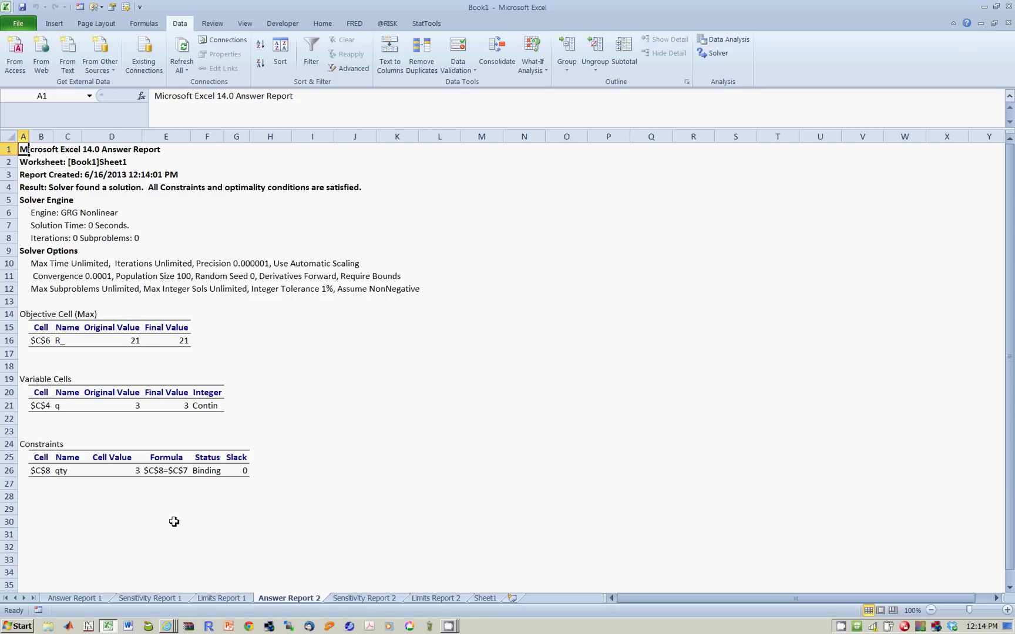
left_click(370, 600)
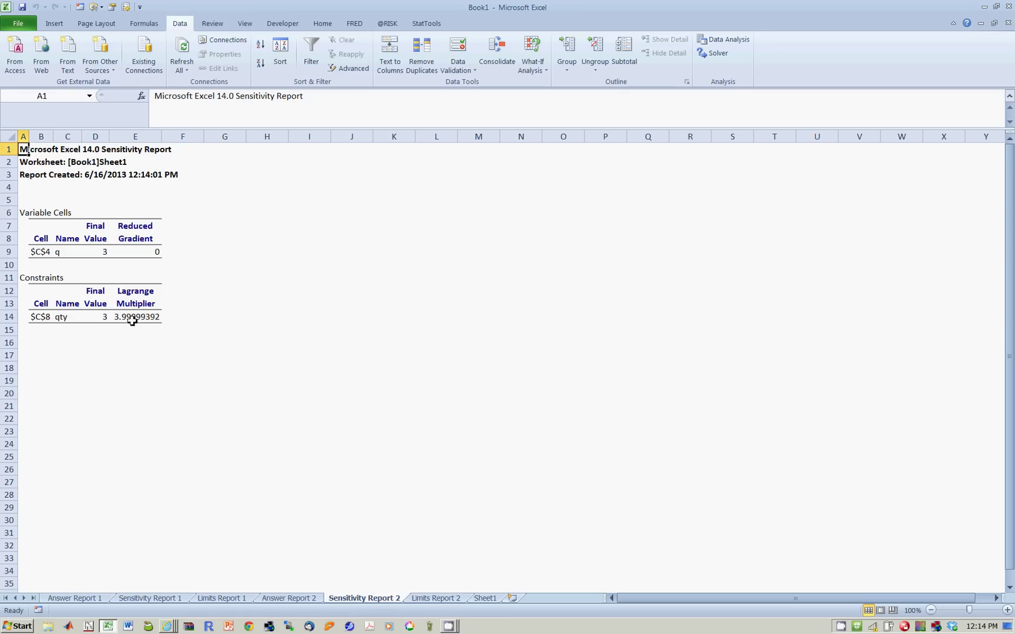
- Switch back to Sheet1 to view the model with qty = 3 and R = 21
left_click(485, 599)
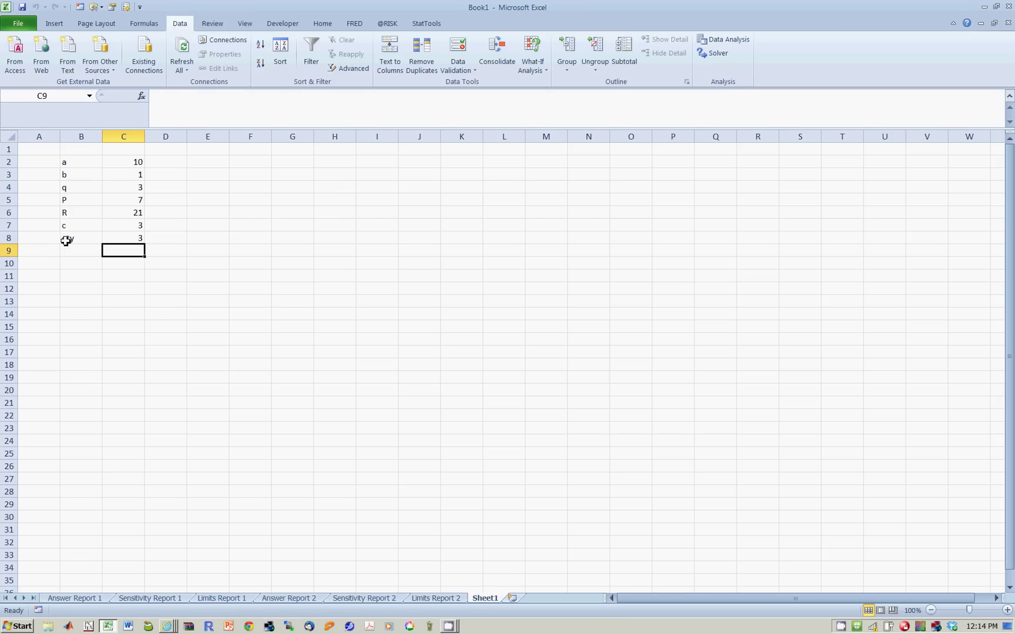